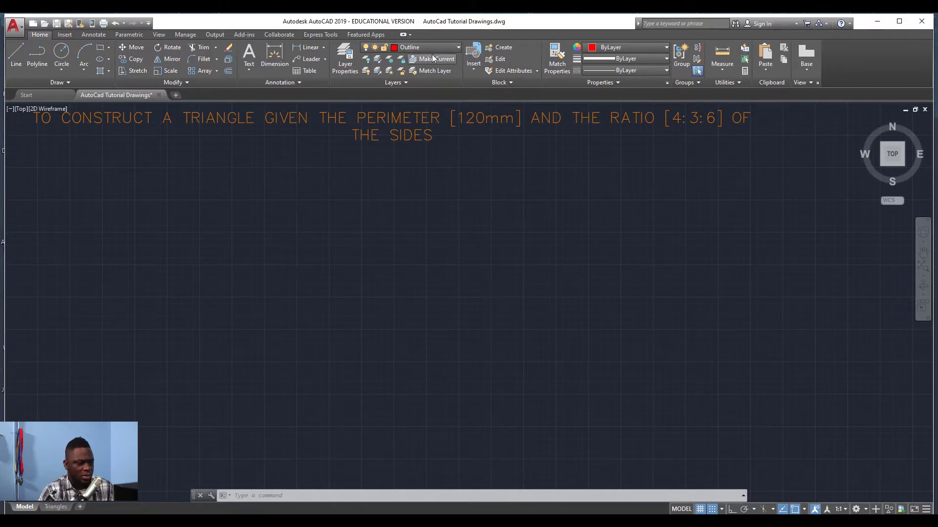
Step: Make the Construction layer current, turn on ortho mode, and draw a horizontal line 120 mm long below the title
{"action": "left_click", "coordinate": [441, 49]}
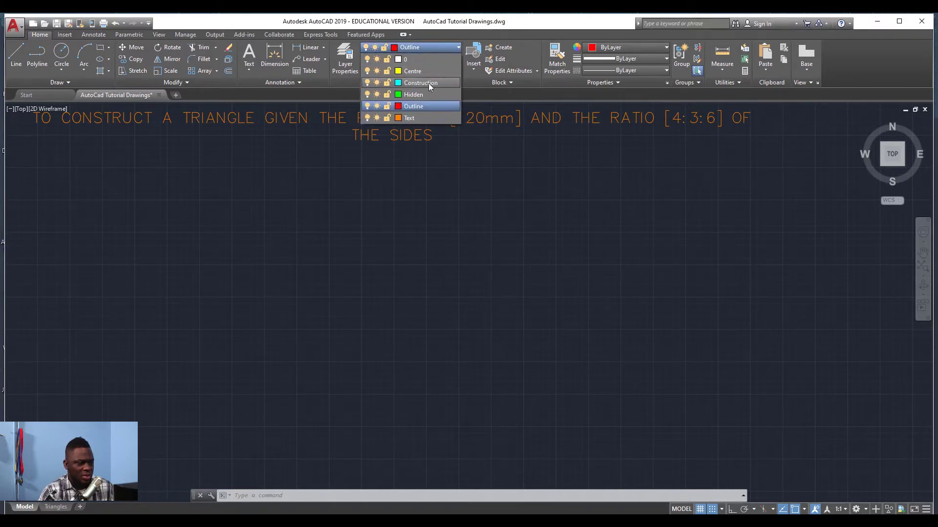
{"action": "left_click", "coordinate": [429, 83]}
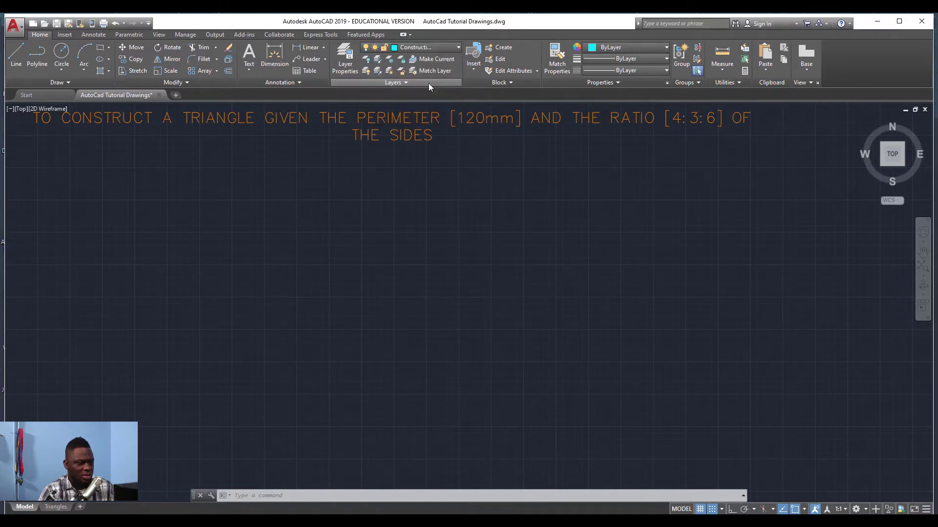
{"action": "left_click", "coordinate": [19, 51]}
{"action": "left_click", "coordinate": [731, 510]}
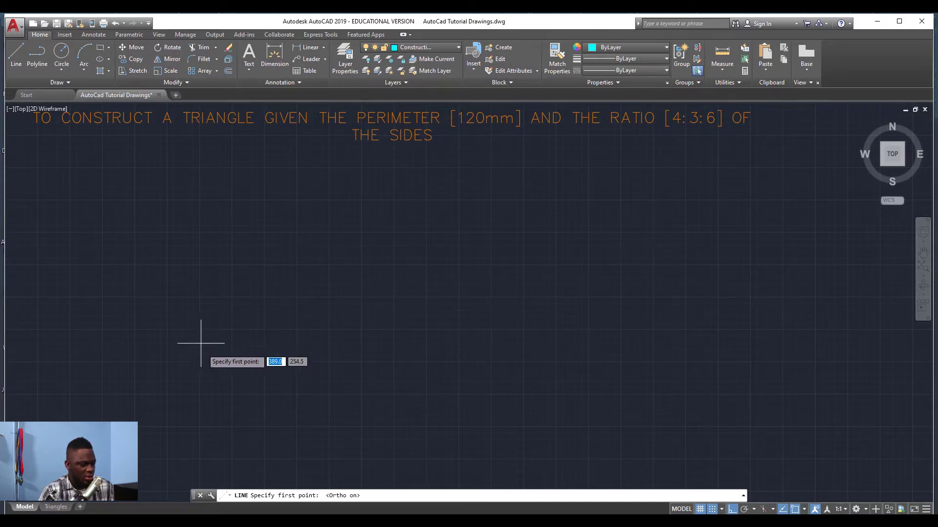
{"action": "left_click", "coordinate": [180, 321]}
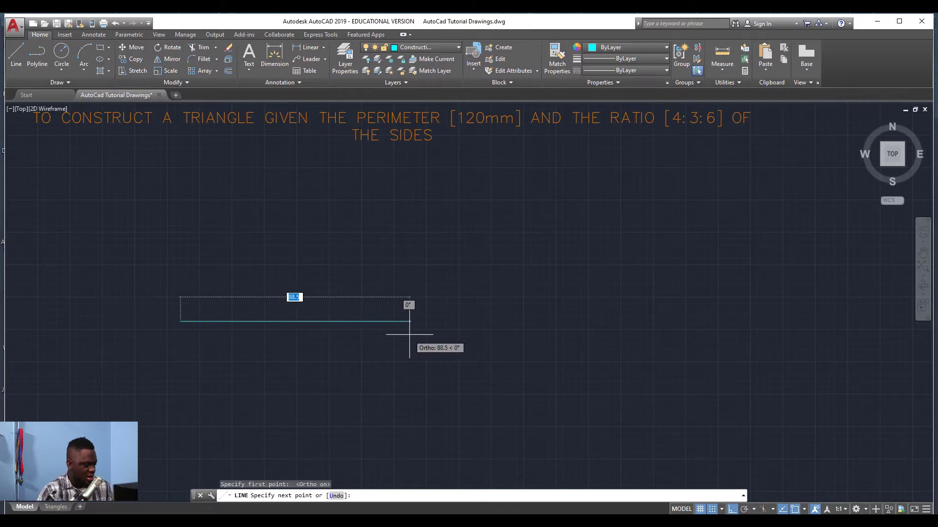
{"action": "type", "text": "120"}
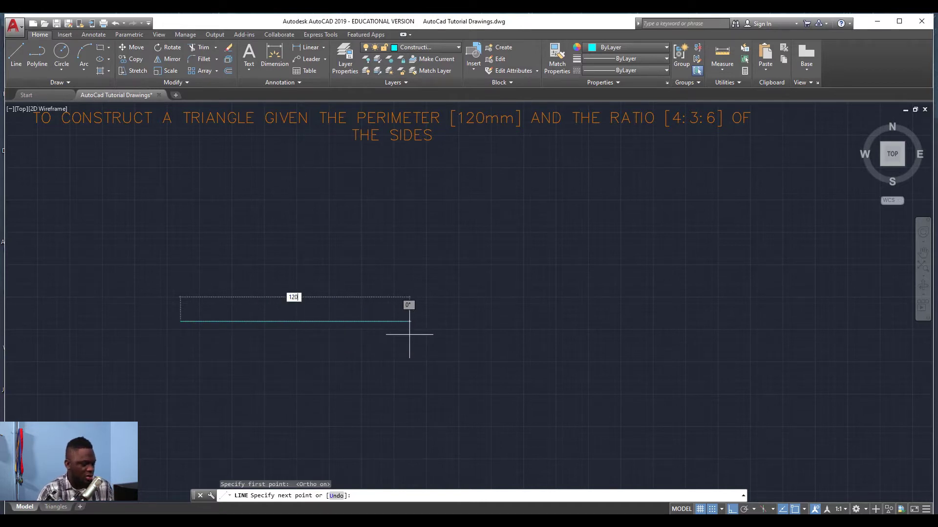
{"action": "key", "text": "Return"}
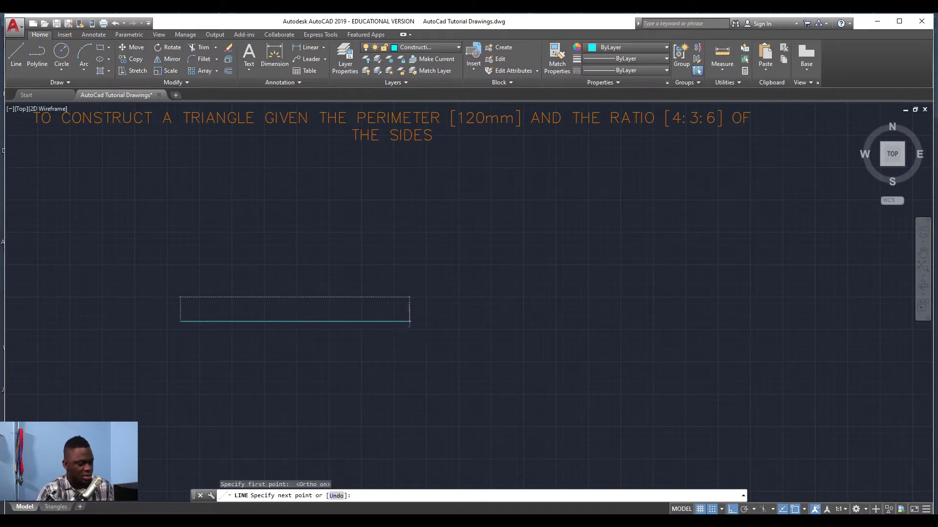
{"action": "key", "text": "Escape"}
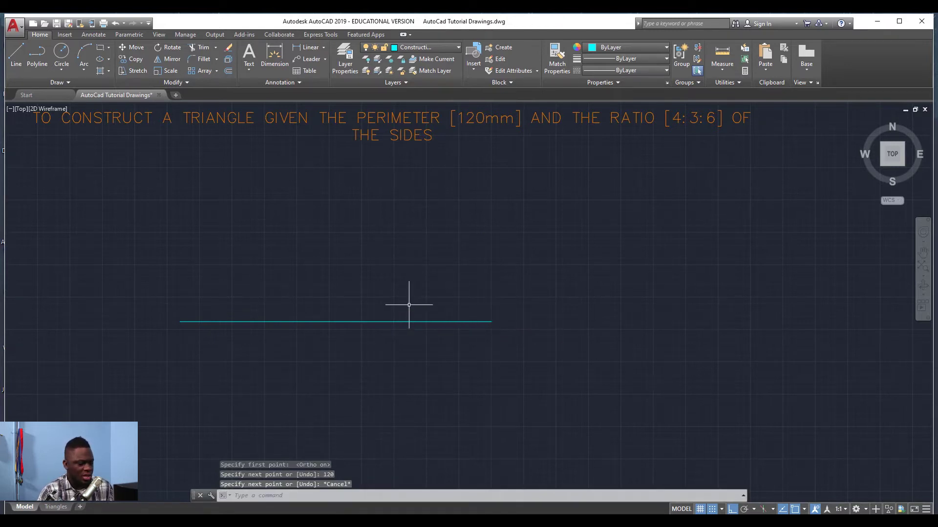
Step: Turn off object snap and ortho mode so that text can be placed freely near the line
{"action": "left_click", "coordinate": [248, 68]}
{"action": "left_click", "coordinate": [253, 109]}
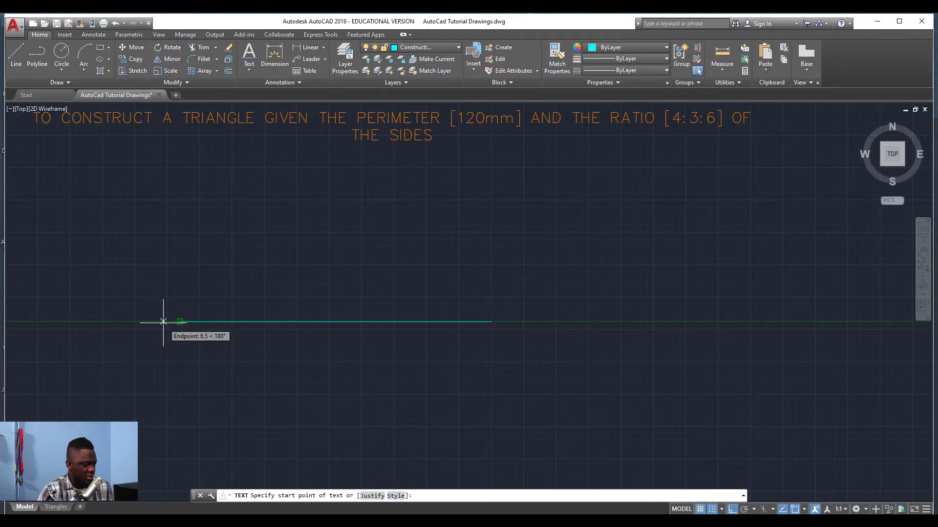
{"action": "left_click", "coordinate": [794, 510]}
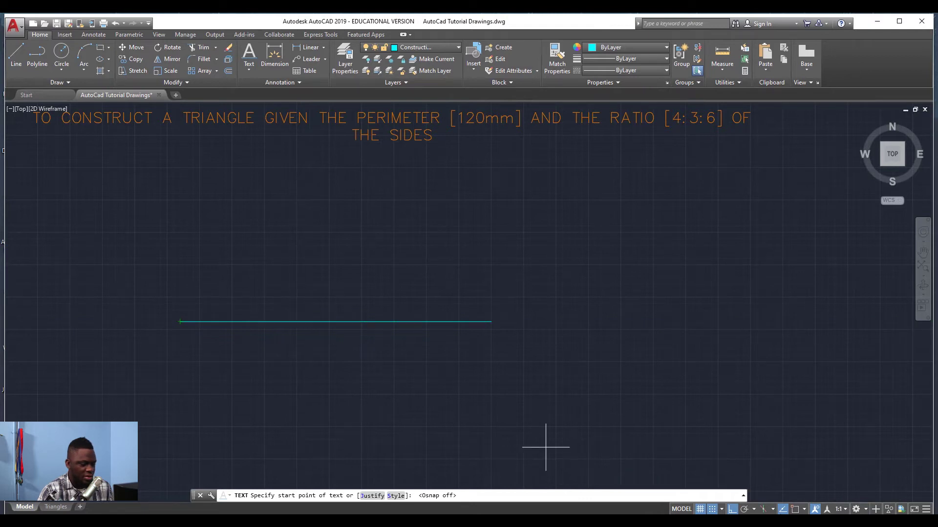
{"action": "left_click", "coordinate": [732, 509]}
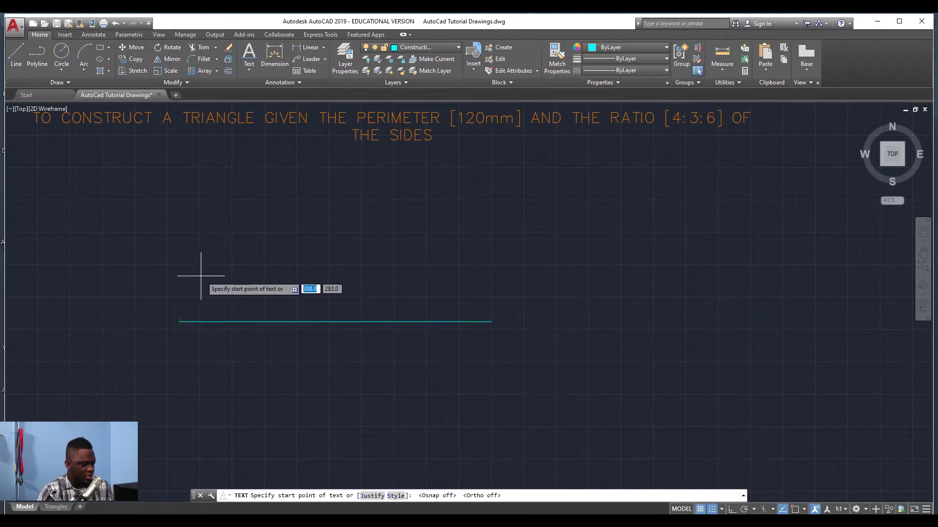
{"action": "key", "text": "Escape"}
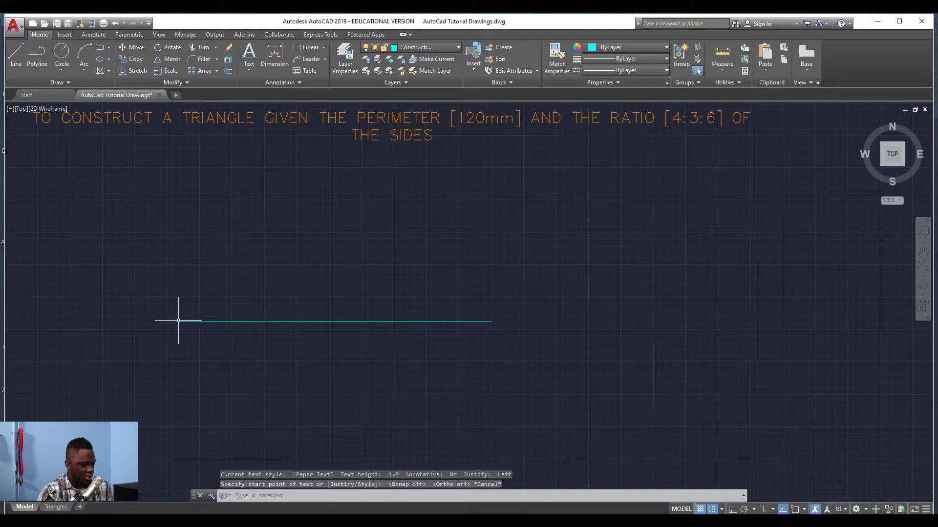
Step: Add the single-line text label A just outside the line's left end, with height 4.0 and rotation 0
{"action": "left_click", "coordinate": [249, 68]}
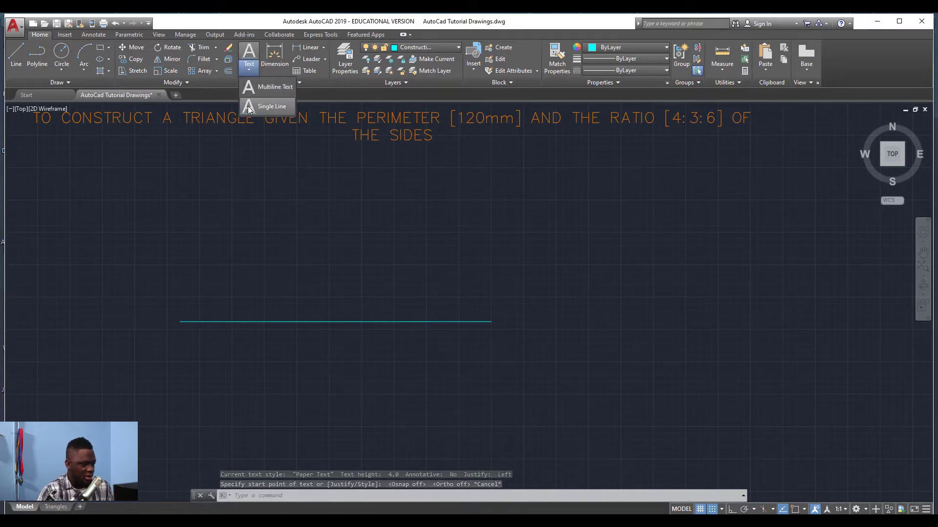
{"action": "left_click", "coordinate": [250, 108]}
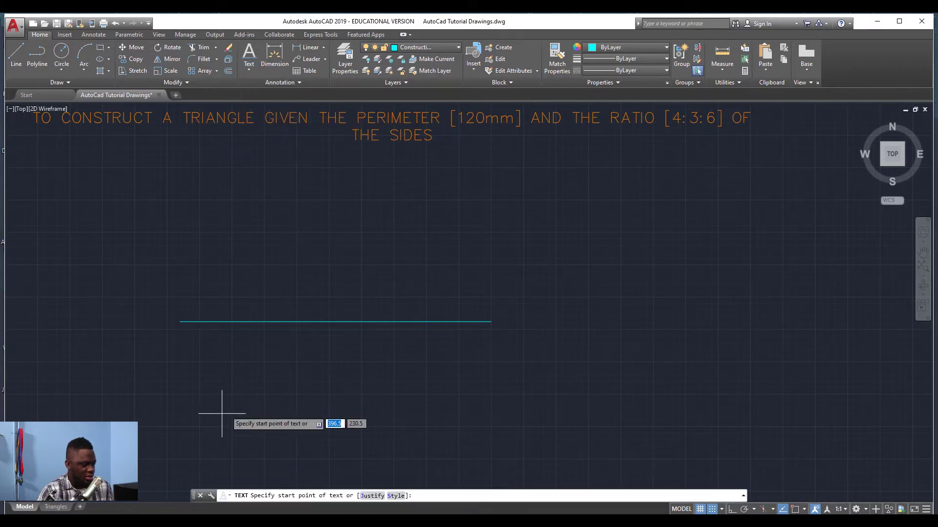
{"action": "left_click", "coordinate": [167, 321]}
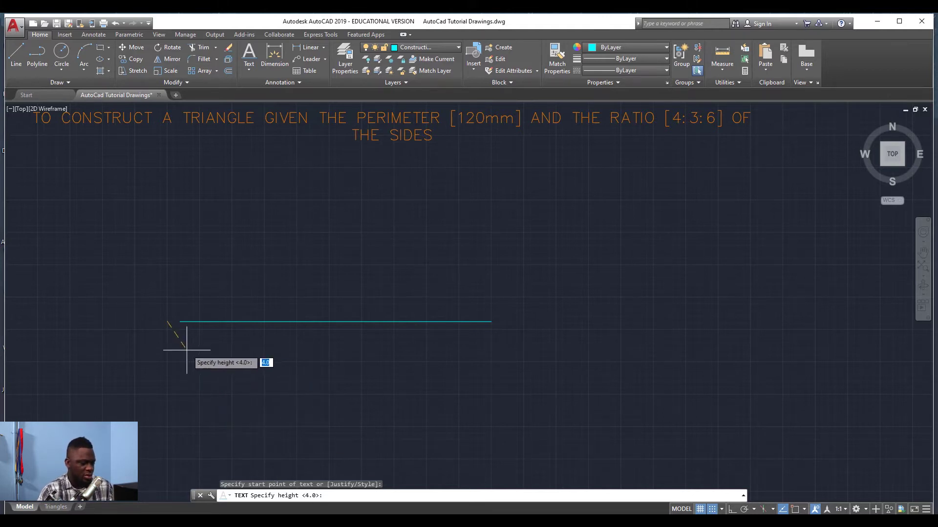
{"action": "key", "text": "Return"}
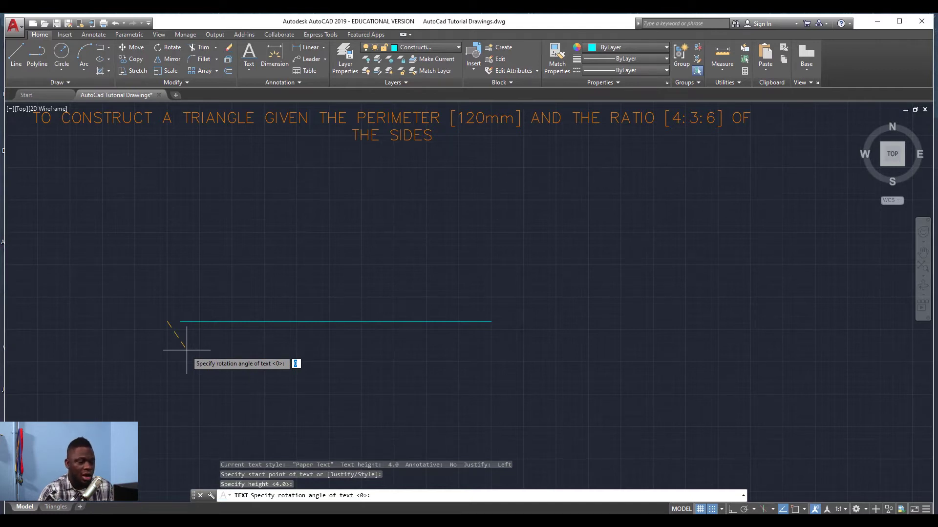
{"action": "key", "text": "Return"}
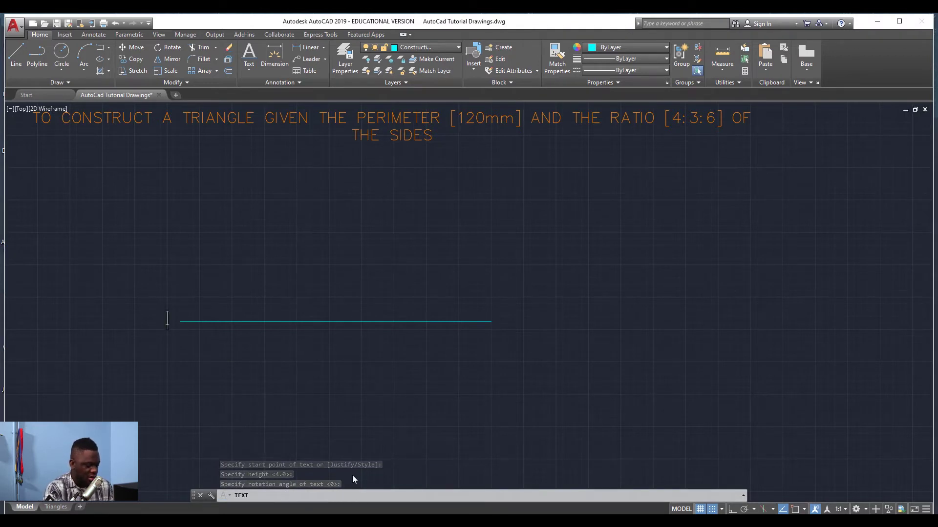
{"action": "type", "text": "A"}
{"action": "key", "text": "Return"}
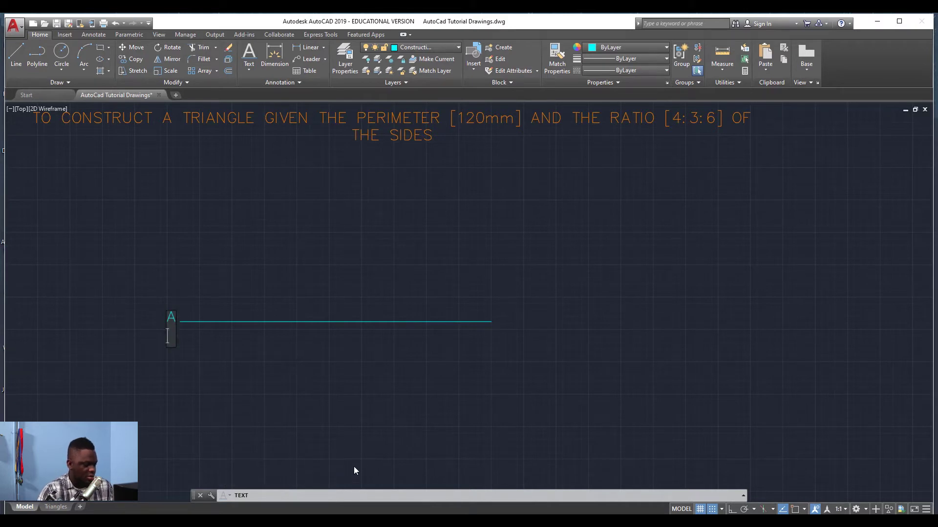
{"action": "key", "text": "Return"}
Step: Try to assign the label A to the Text layer
{"action": "left_click", "coordinate": [172, 317]}
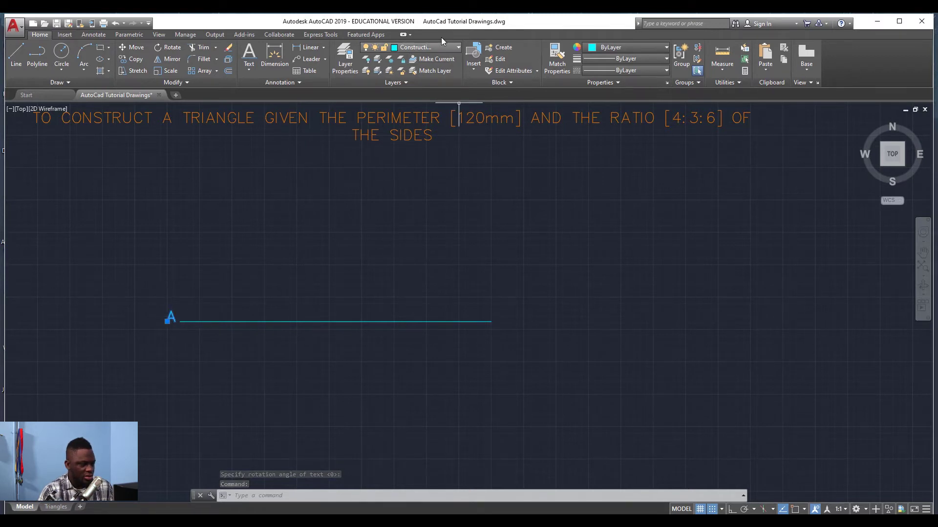
{"action": "left_click", "coordinate": [427, 46]}
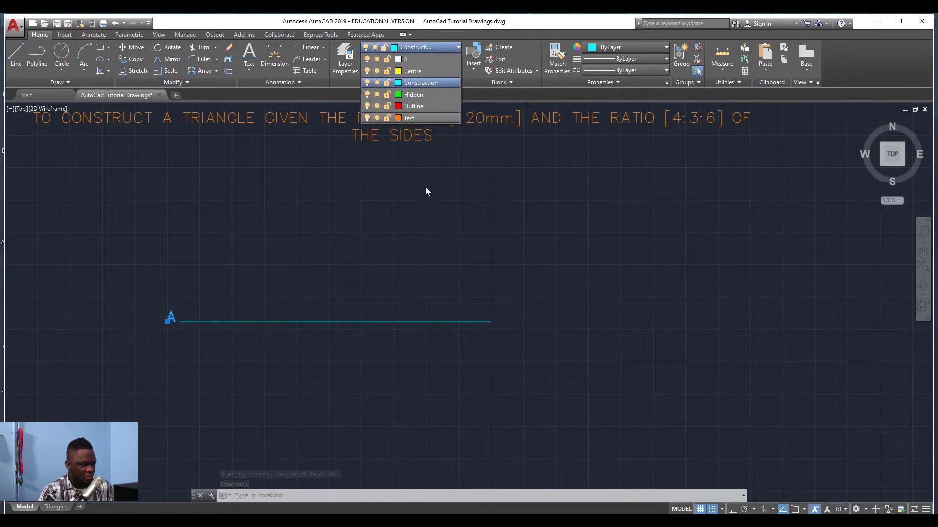
{"action": "left_click", "coordinate": [401, 118]}
{"action": "key", "text": "Escape"}
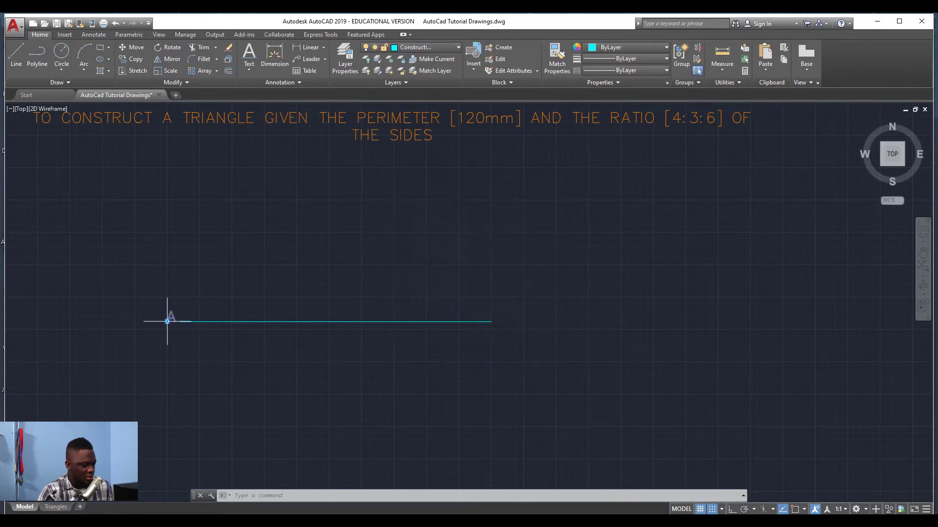
{"action": "key", "text": "Escape"}
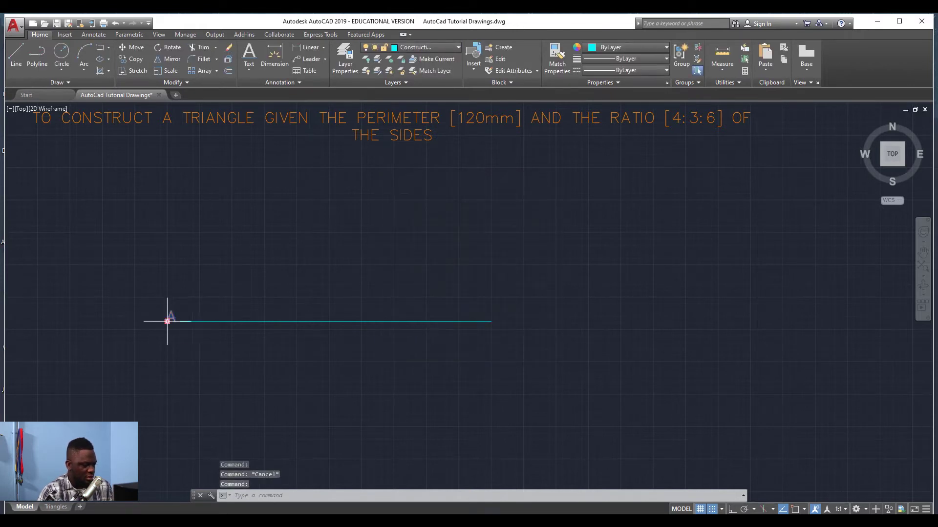
Step: Move the label A slightly down to align with the line and put it on the Text layer
{"action": "left_click", "coordinate": [167, 322]}
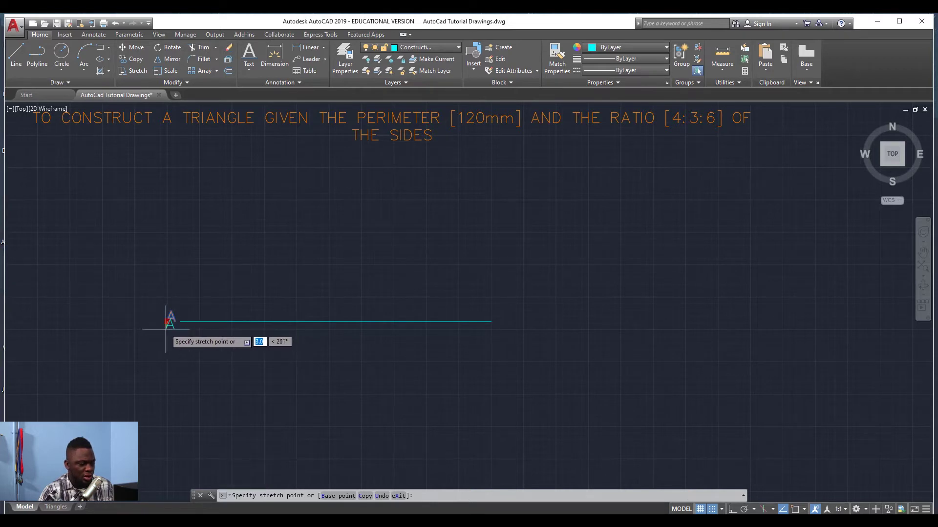
{"action": "key", "text": "Escape"}
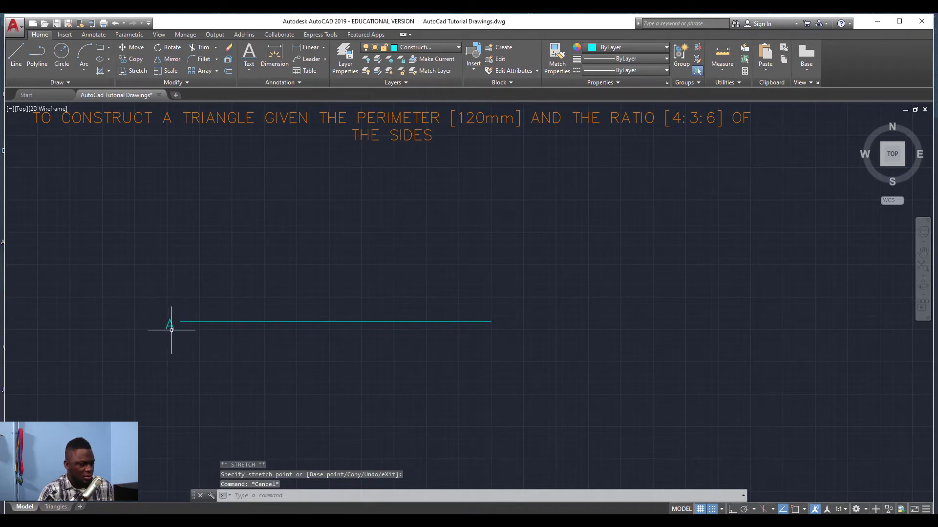
{"action": "left_click", "coordinate": [438, 49]}
{"action": "left_click", "coordinate": [403, 118]}
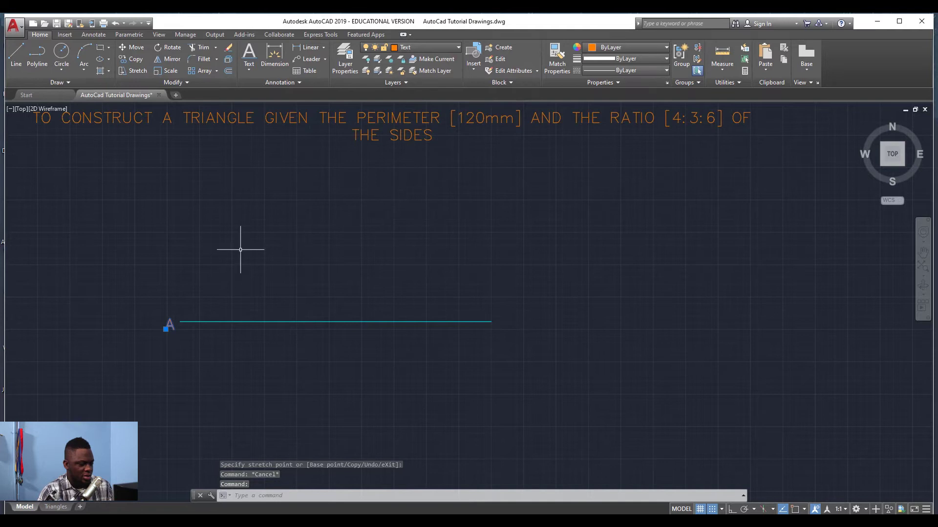
{"action": "key", "text": "Escape"}
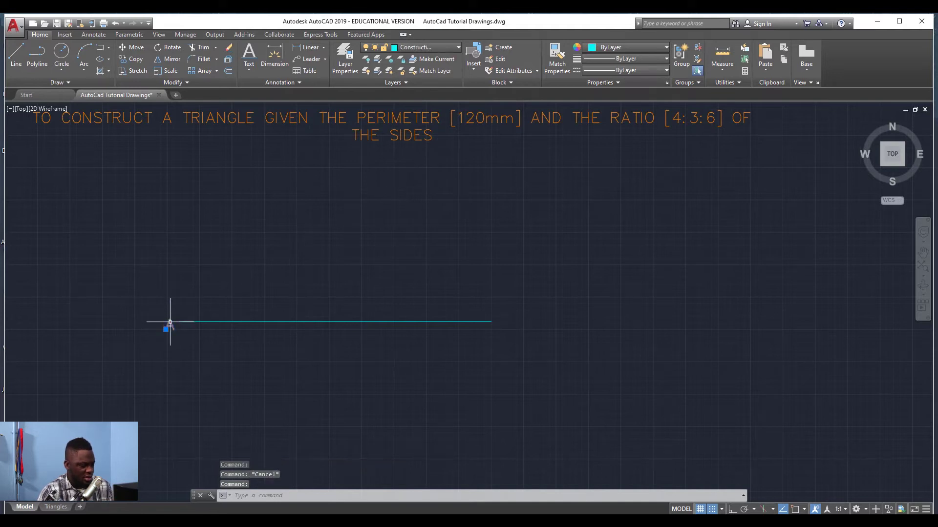
Step: Copy the label A and paste the duplicate just outside the line's right end
{"action": "left_click", "coordinate": [170, 324]}
{"action": "key", "text": "ctrl+c"}
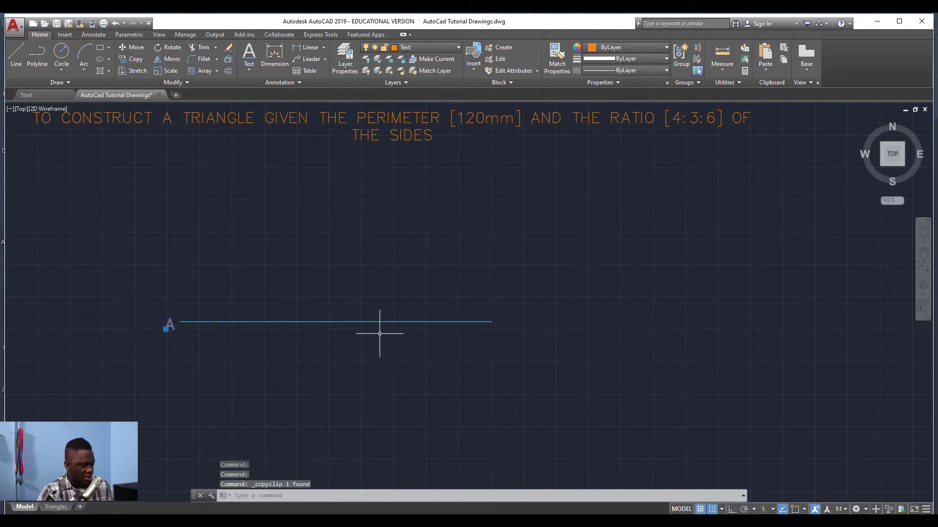
{"action": "key", "text": "ctrl+v"}
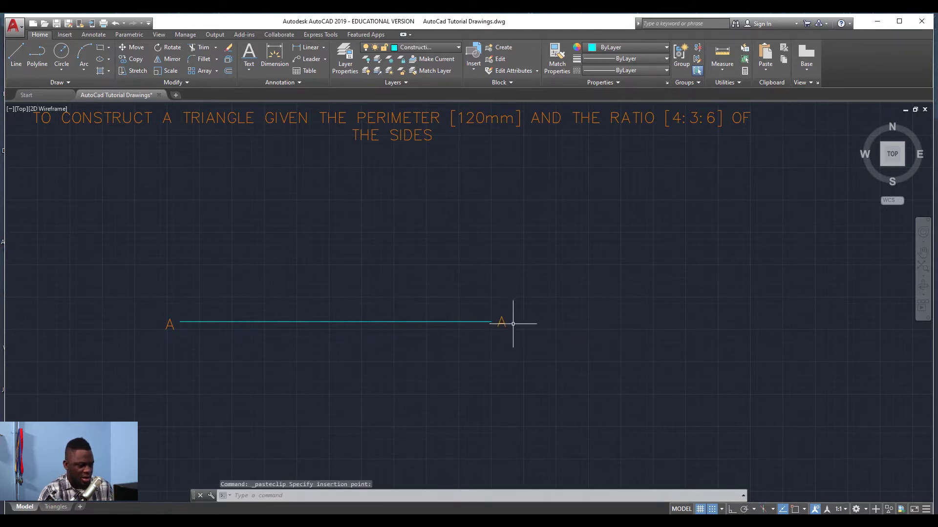
{"action": "key", "text": "Escape"}
{"action": "right_click", "coordinate": [507, 322]}
{"action": "key", "text": "Escape"}
Step: Change the text of the copied label at the line's right end to B
{"action": "left_click", "coordinate": [502, 322]}
{"action": "double_click", "coordinate": [502, 323]}
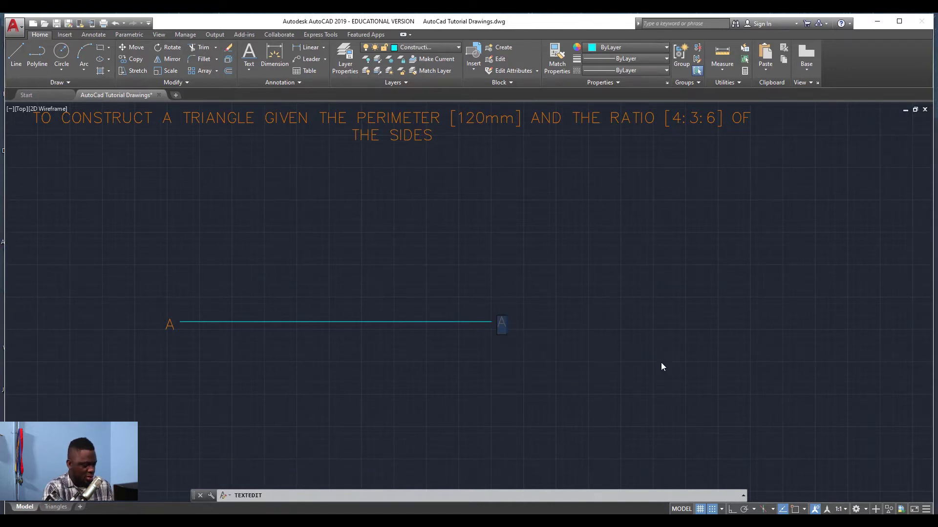
{"action": "type", "text": "B"}
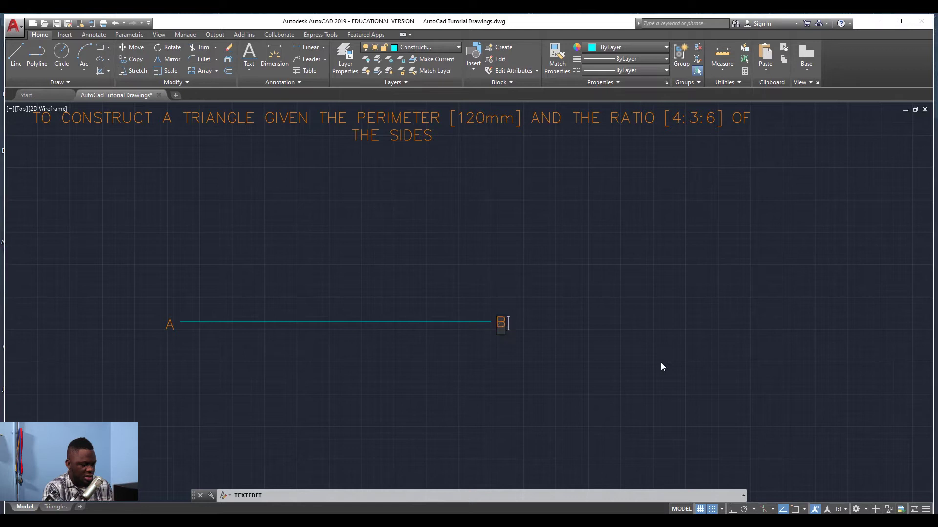
{"action": "left_click", "coordinate": [661, 363]}
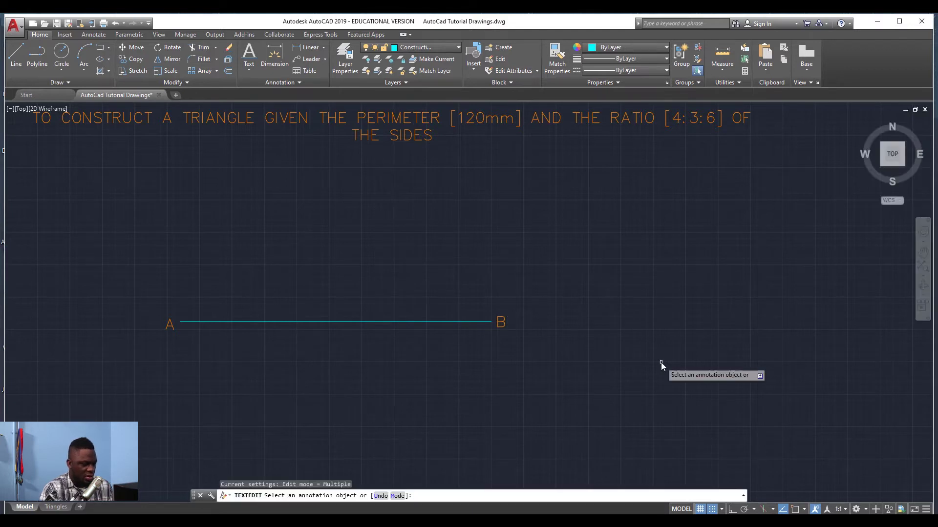
{"action": "key", "text": "Escape"}
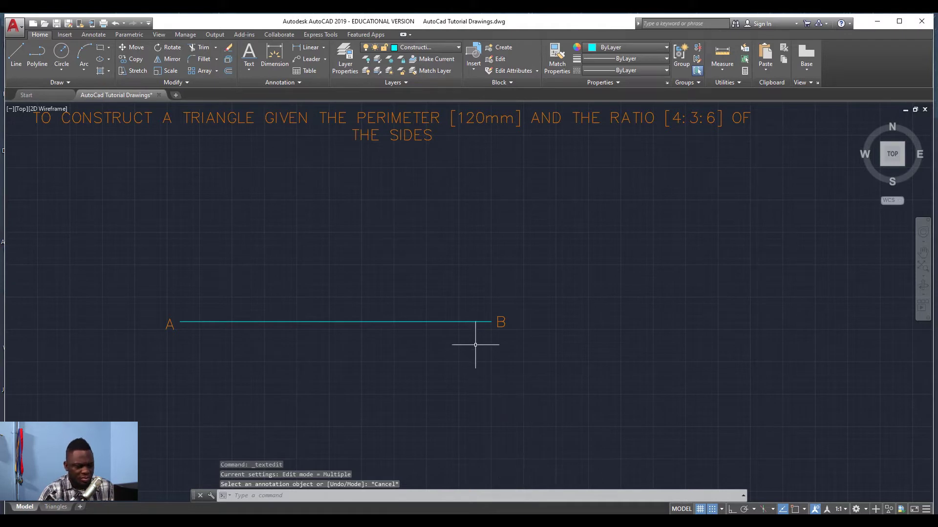
Step: Turn on object snap and draw a line from end A, about 109 mm long and sloping about 25° below AB
{"action": "left_click", "coordinate": [804, 509]}
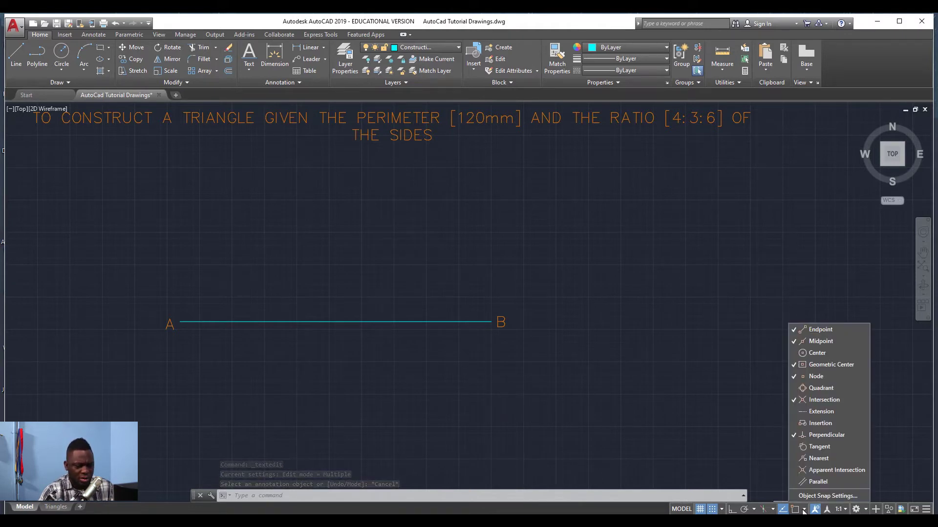
{"action": "left_click", "coordinate": [795, 509]}
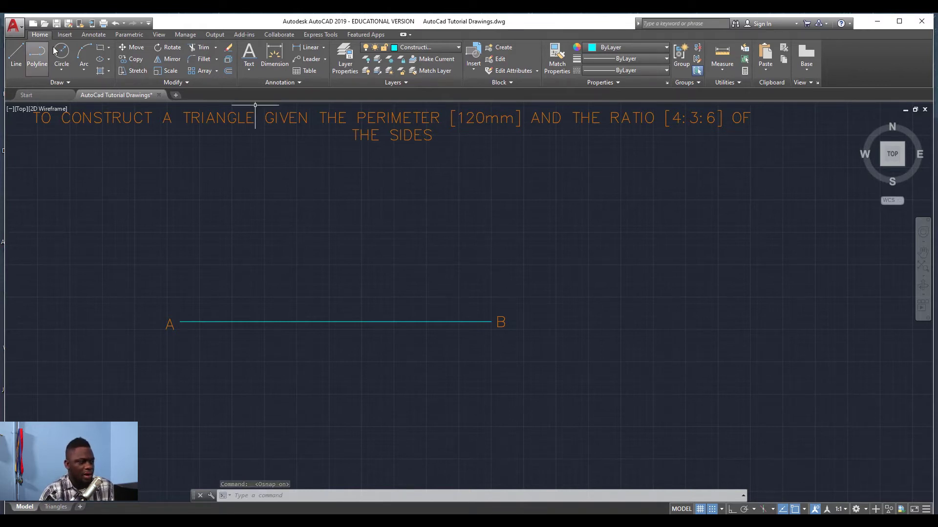
{"action": "left_click", "coordinate": [16, 53]}
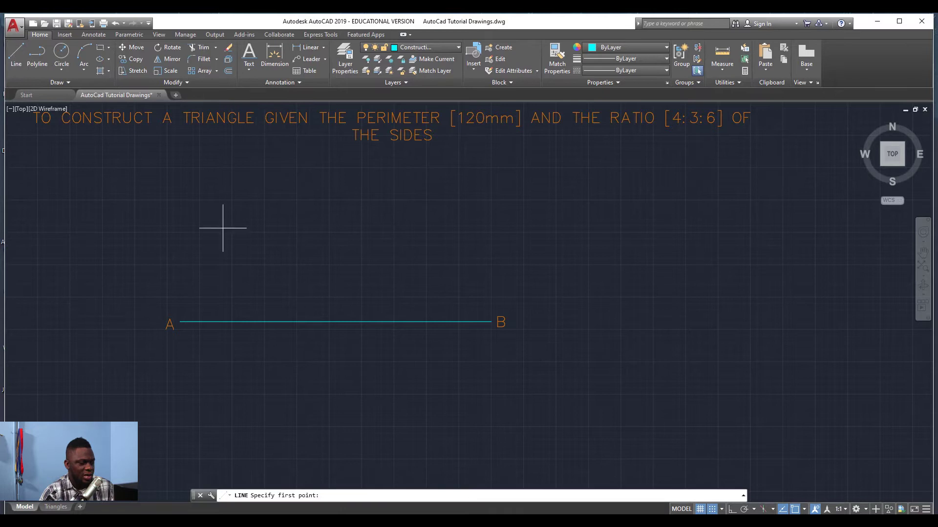
{"action": "left_click", "coordinate": [181, 321]}
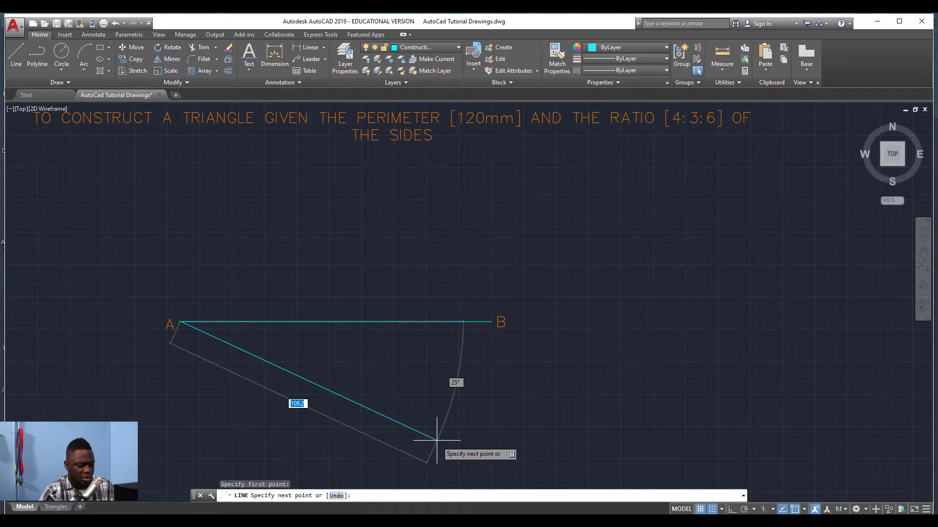
{"action": "left_click", "coordinate": [436, 440]}
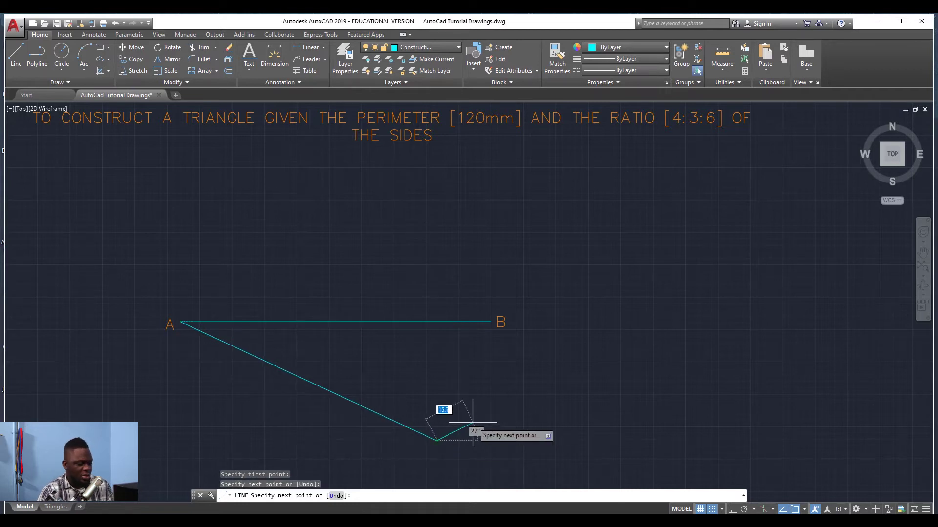
{"action": "key", "text": "Escape"}
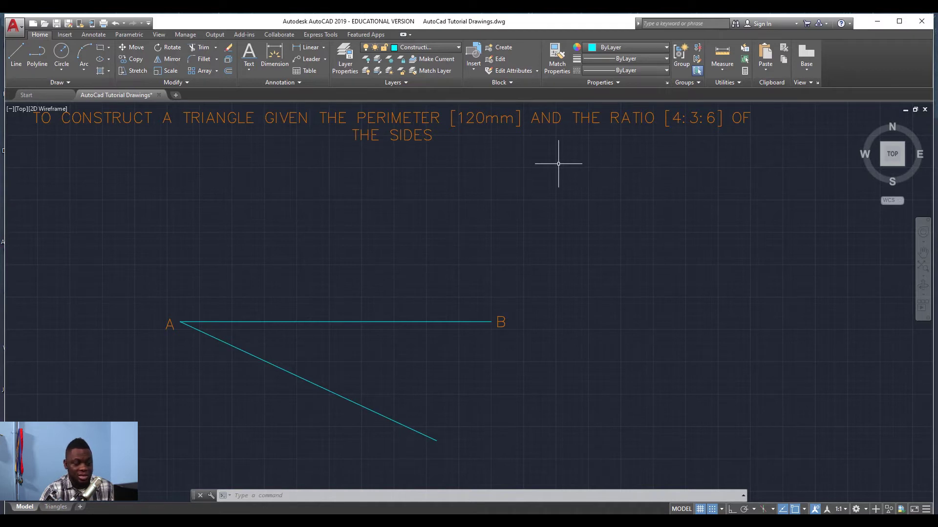
Step: Divide the inclined line from A into 13 equal segments with the Divide command
{"action": "left_click", "coordinate": [341, 397]}
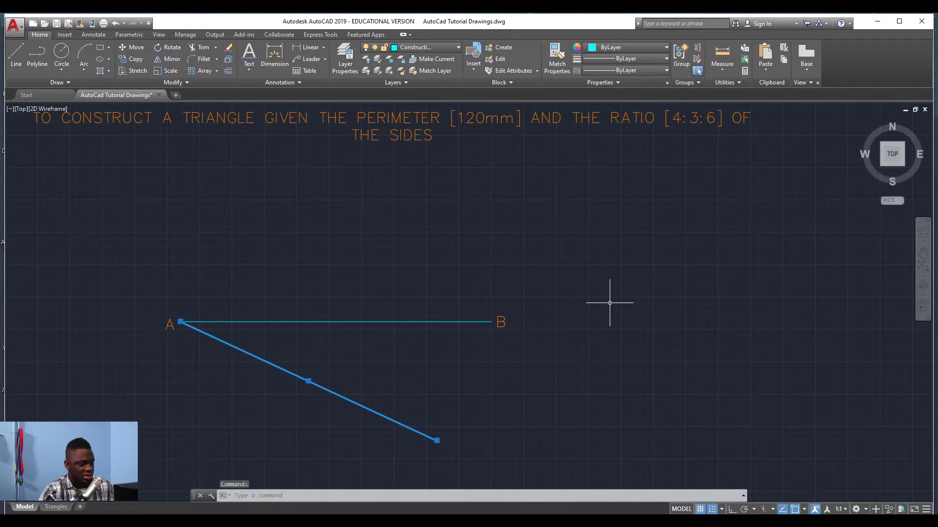
{"action": "key", "text": "Escape"}
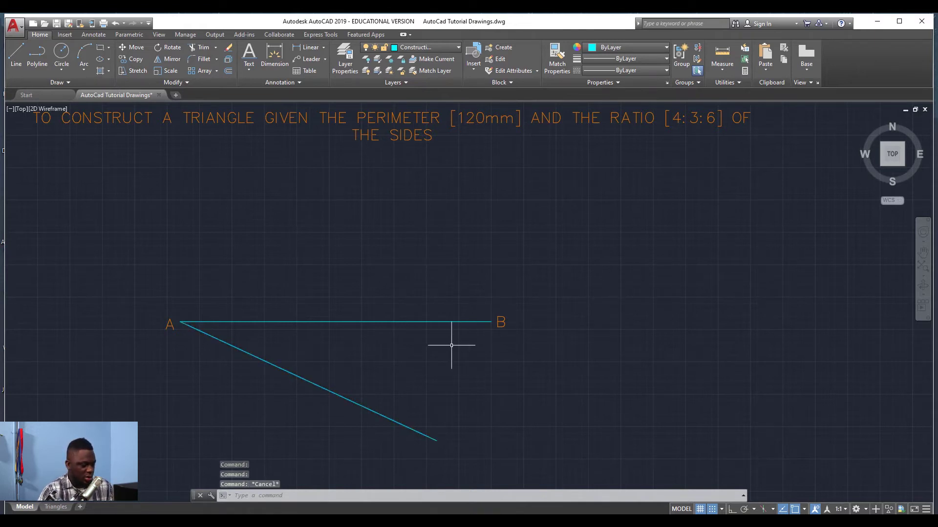
{"action": "type", "text": "DI"}
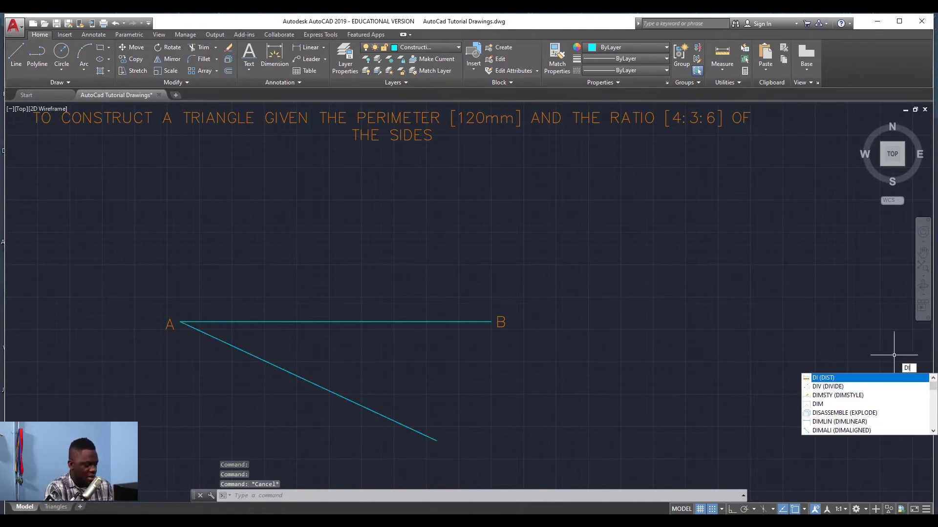
{"action": "type", "text": "V"}
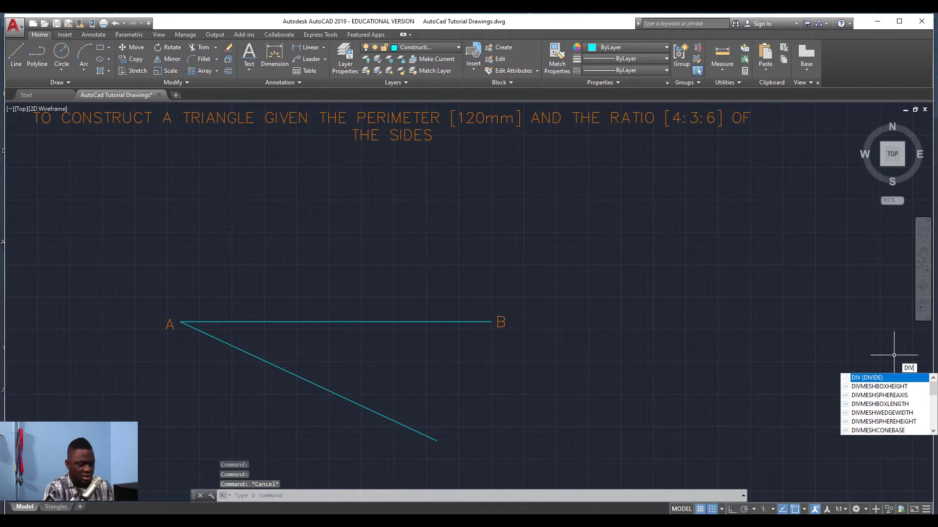
{"action": "key", "text": "Return"}
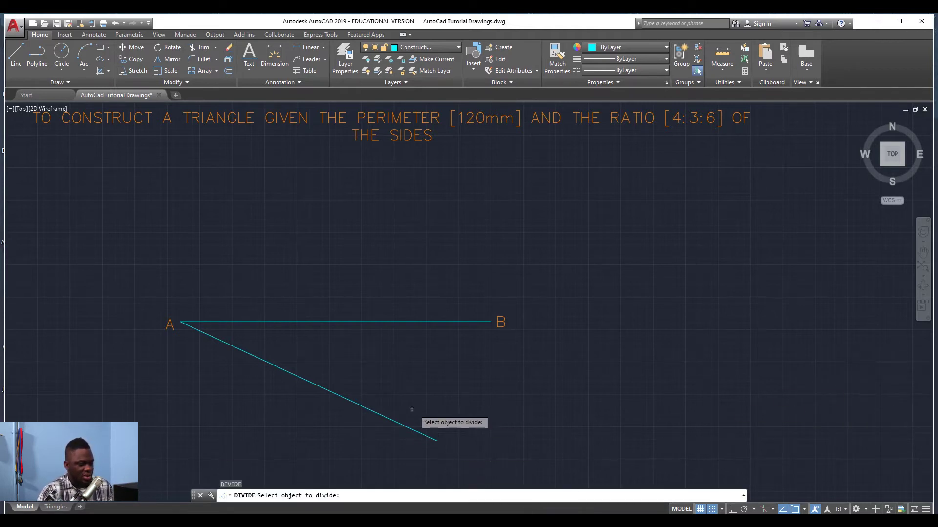
{"action": "left_click", "coordinate": [387, 418]}
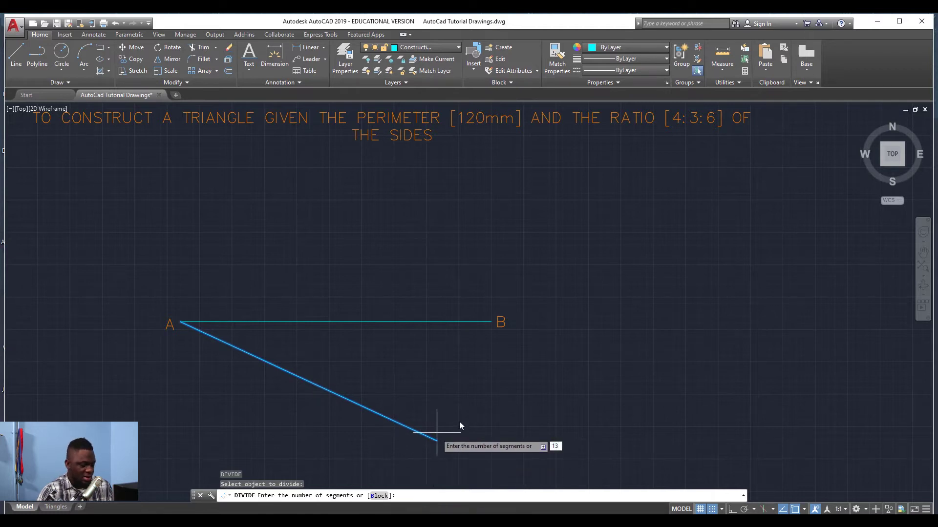
{"action": "key", "text": "Return"}
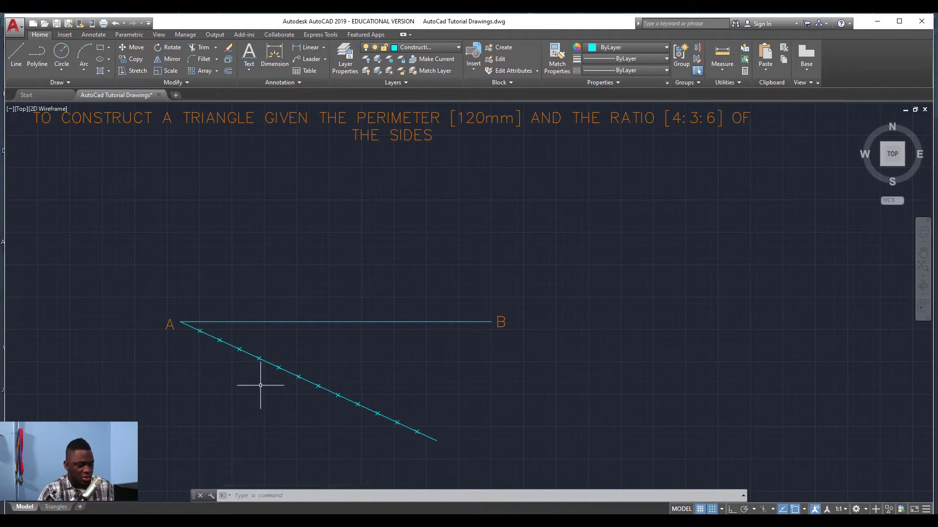
Step: Use the X point style with a point size of 1.0 in absolute units for the division marks
{"action": "scroll", "coordinate": [261, 384], "scroll_direction": "up", "scroll_amount": 4}
{"action": "scroll", "coordinate": [298, 344], "scroll_direction": "up", "scroll_amount": 2}
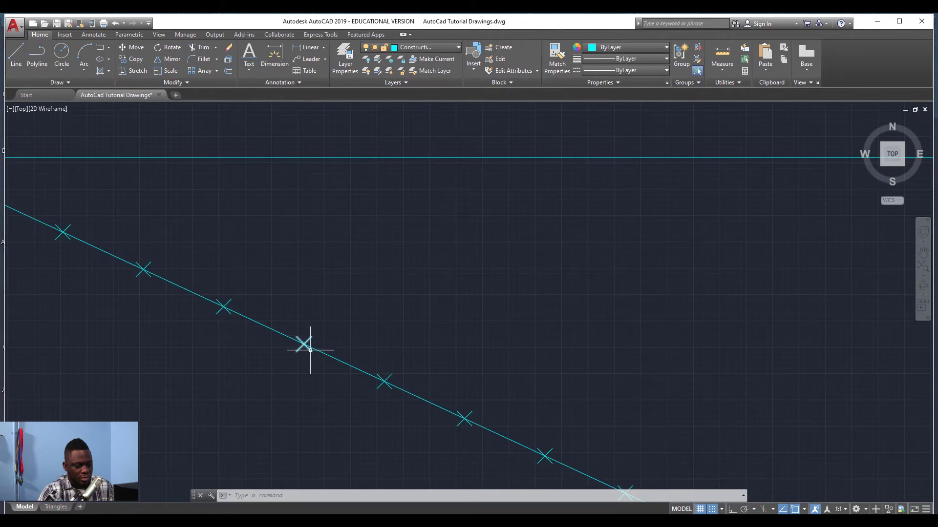
{"action": "scroll", "coordinate": [301, 345], "scroll_direction": "down", "scroll_amount": 2}
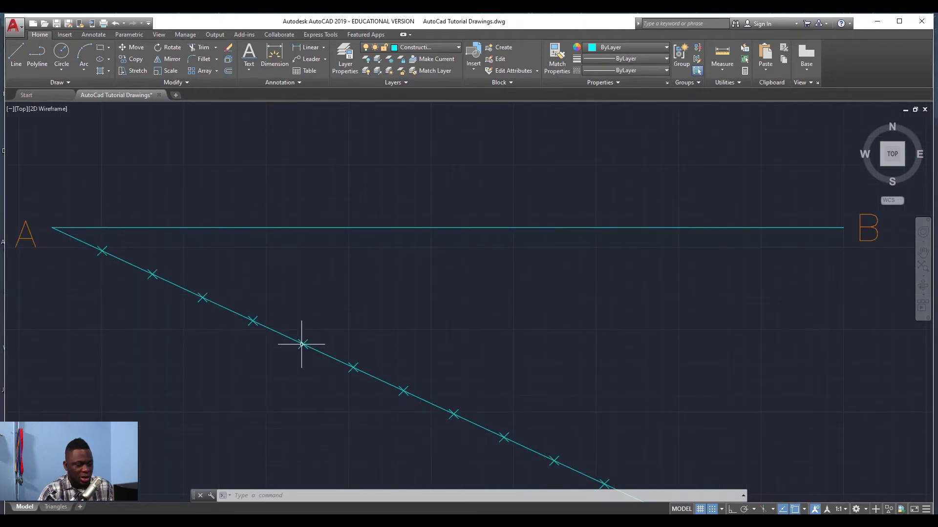
{"action": "scroll", "coordinate": [302, 344], "scroll_direction": "down", "scroll_amount": 2}
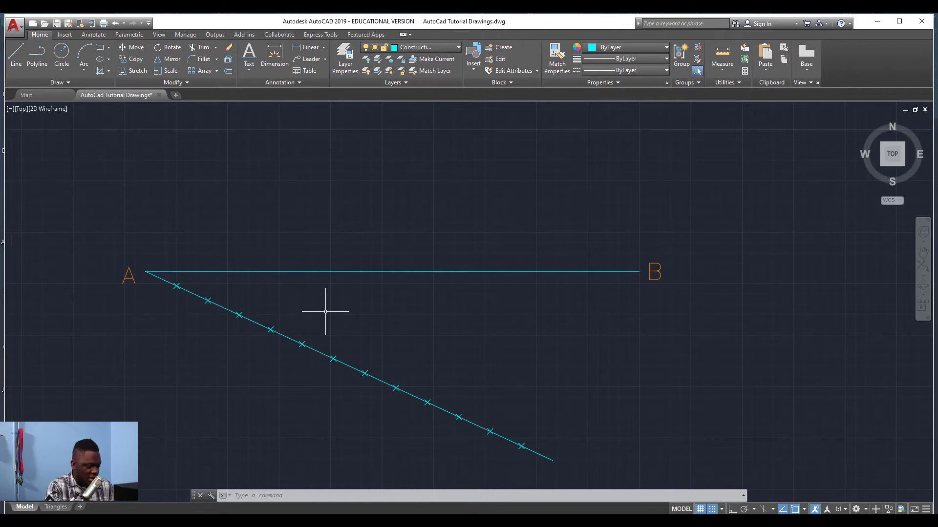
{"action": "type", "text": "PTYPE"}
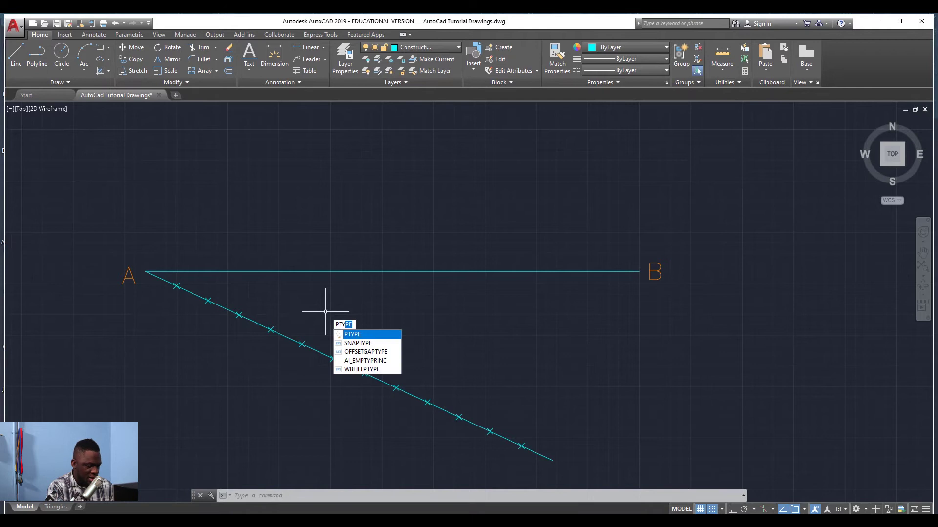
{"action": "key", "text": "Return"}
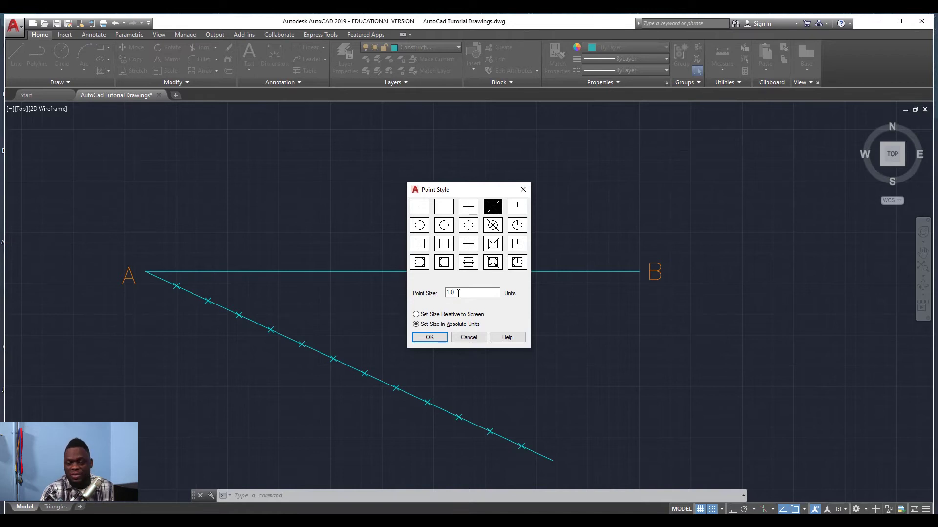
{"action": "left_click", "coordinate": [430, 338]}
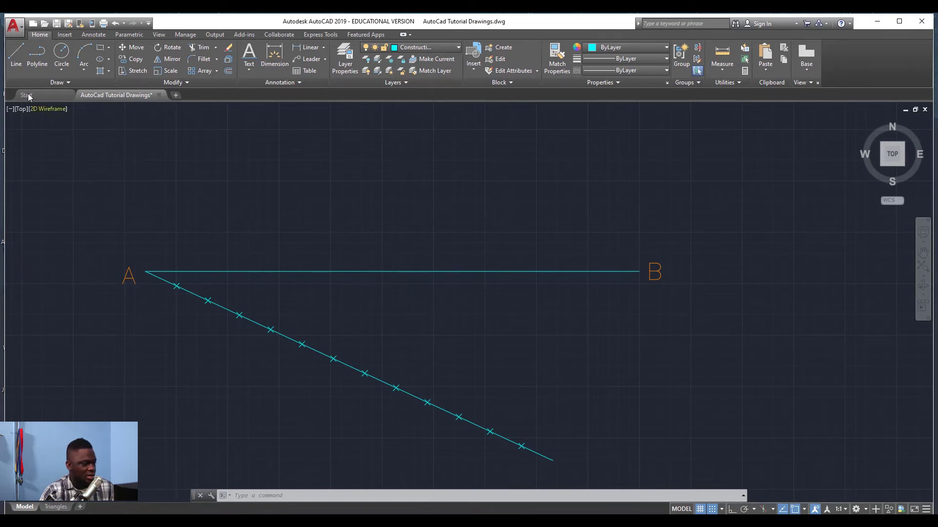
Step: Draw a line joining the lower end of the inclined line to end B of line AB
{"action": "left_click", "coordinate": [805, 510]}
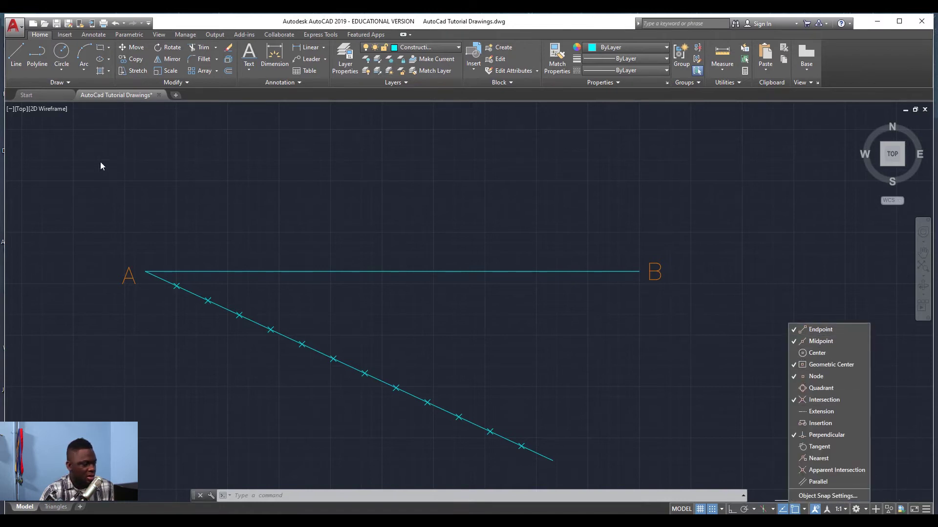
{"action": "left_click", "coordinate": [15, 56]}
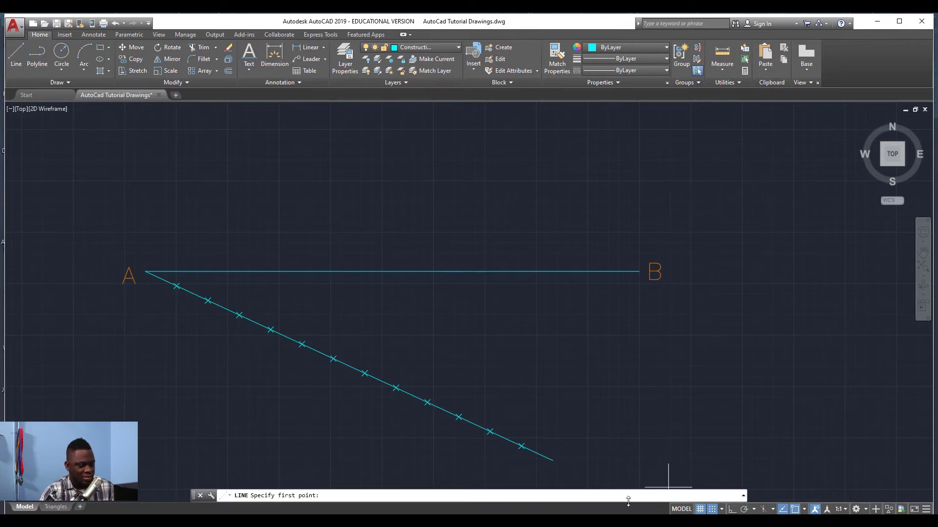
{"action": "left_click", "coordinate": [556, 457]}
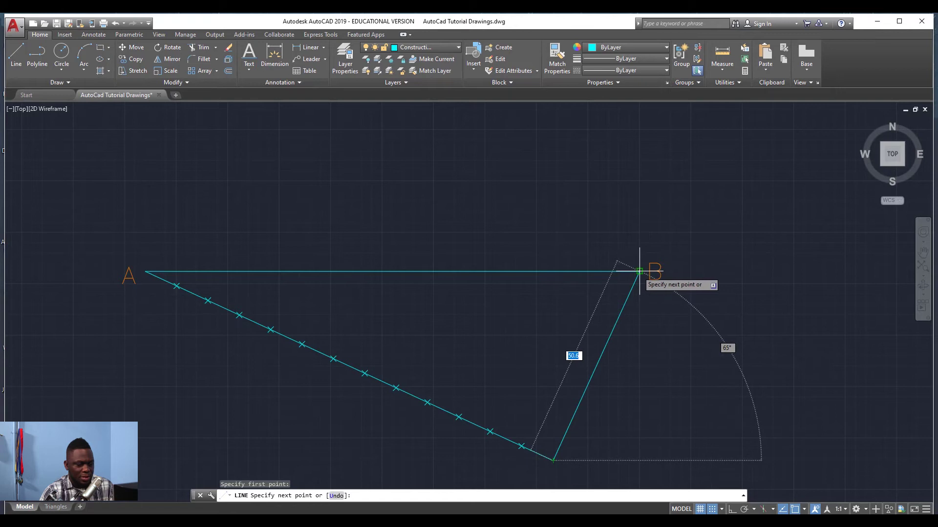
{"action": "left_click", "coordinate": [640, 271]}
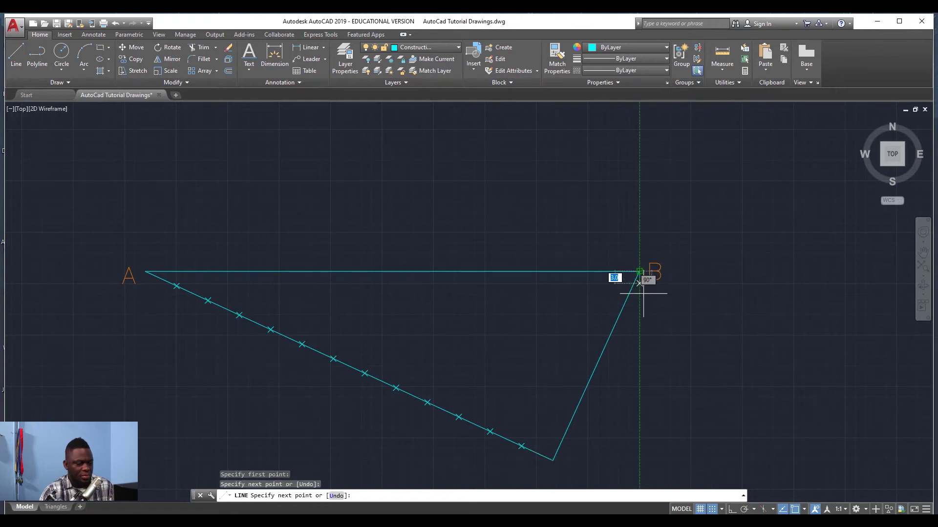
{"action": "key", "text": "Escape"}
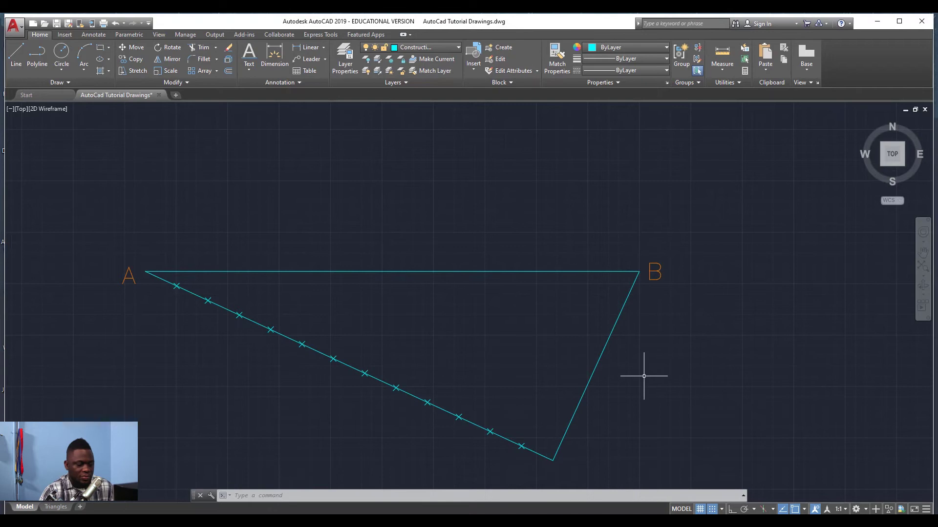
Step: Copy the line ending at B from its lower endpoint to the six division marks nearest the inclined line's lower end
{"action": "left_click", "coordinate": [591, 376]}
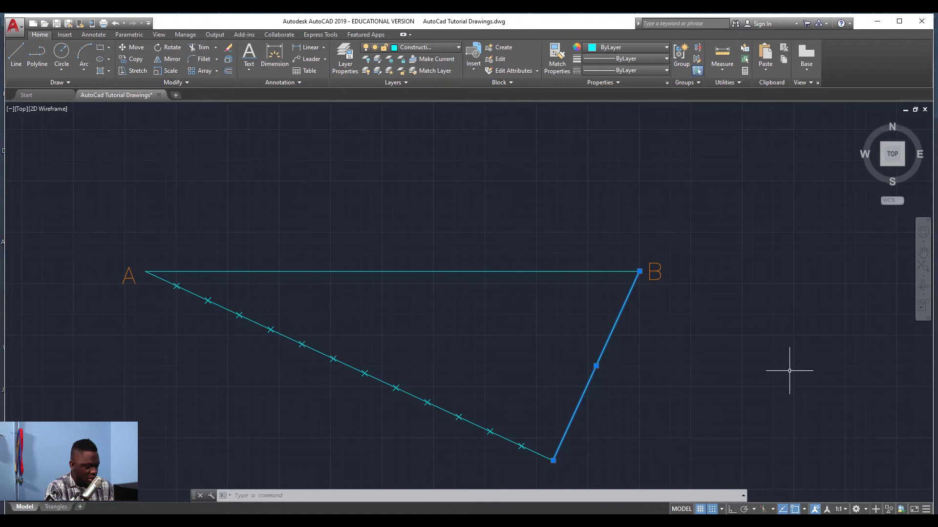
{"action": "key", "text": "Return"}
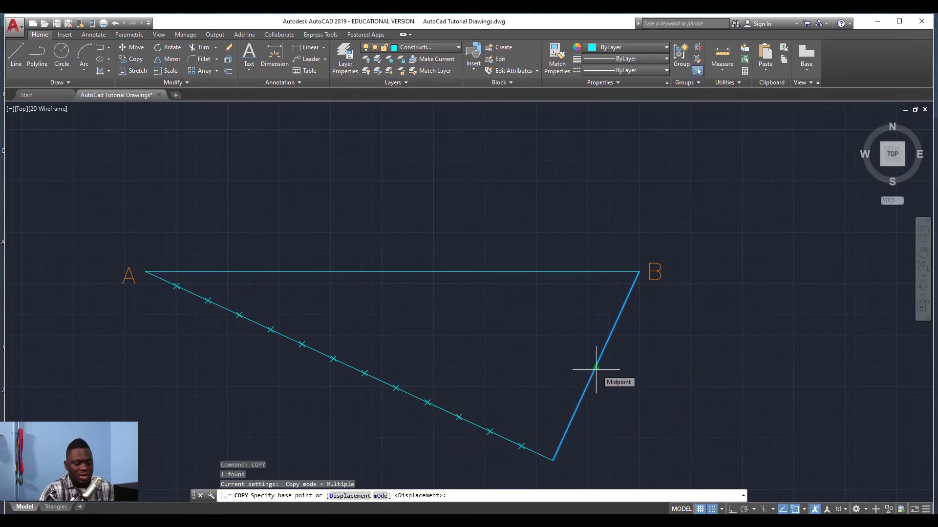
{"action": "left_click", "coordinate": [553, 460]}
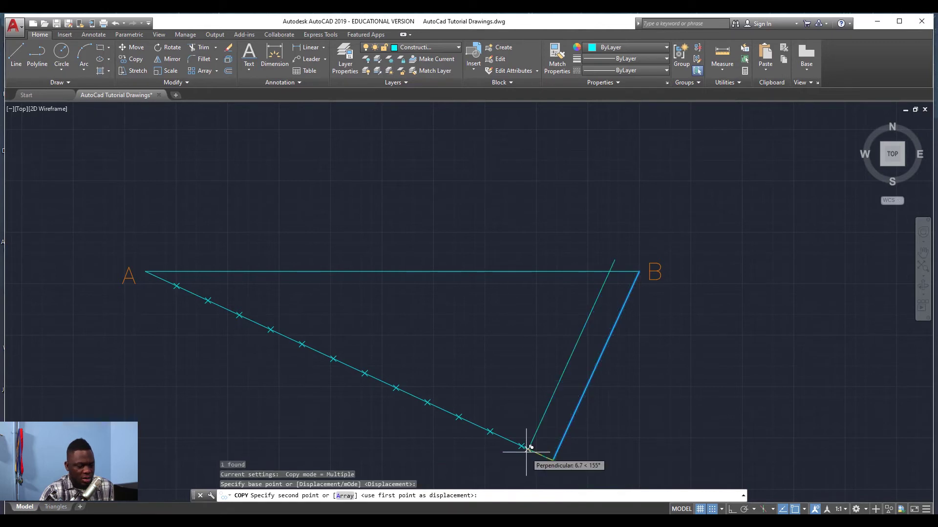
{"action": "scroll", "coordinate": [521, 446], "scroll_direction": "up", "scroll_amount": 4}
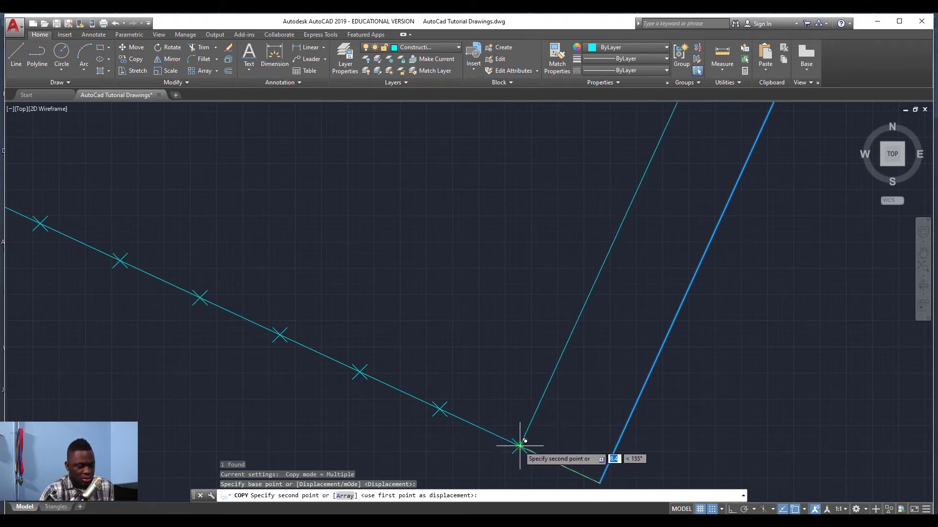
{"action": "left_click", "coordinate": [520, 445]}
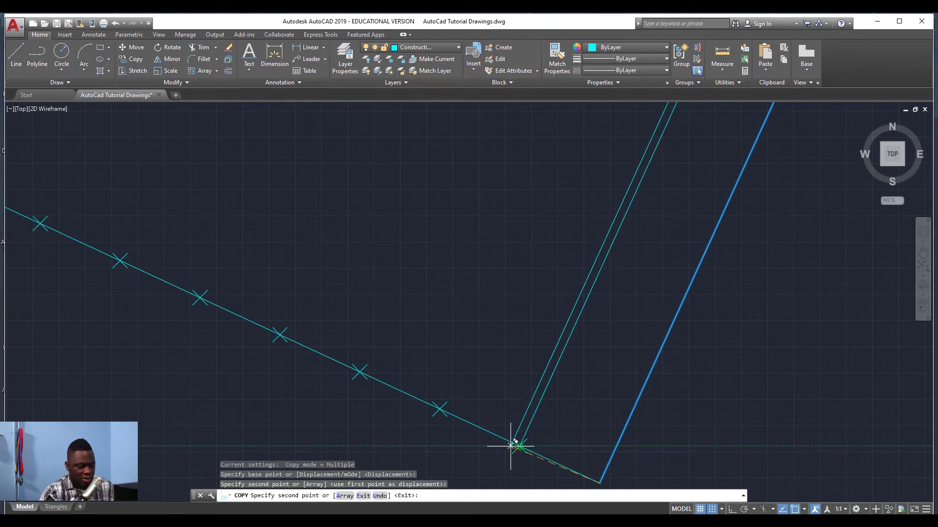
{"action": "left_click", "coordinate": [439, 409]}
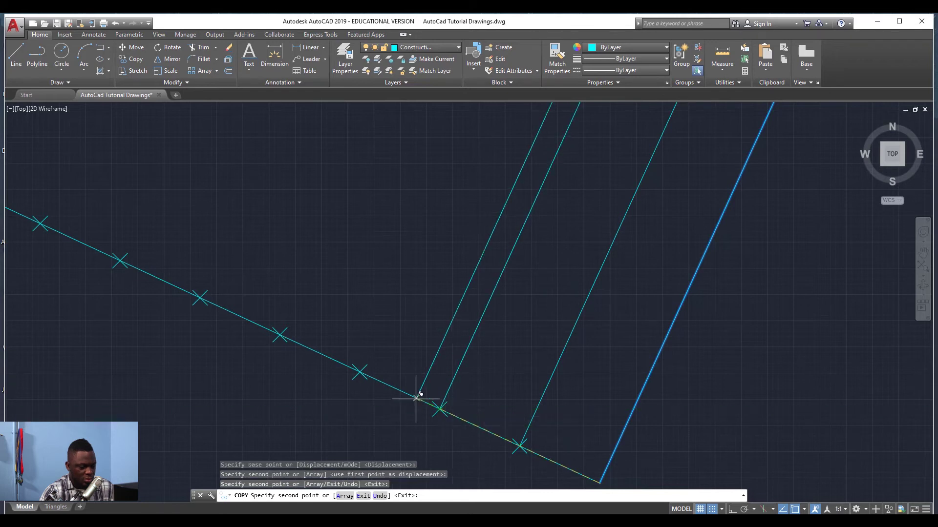
{"action": "left_click", "coordinate": [360, 372]}
{"action": "left_click", "coordinate": [276, 333]}
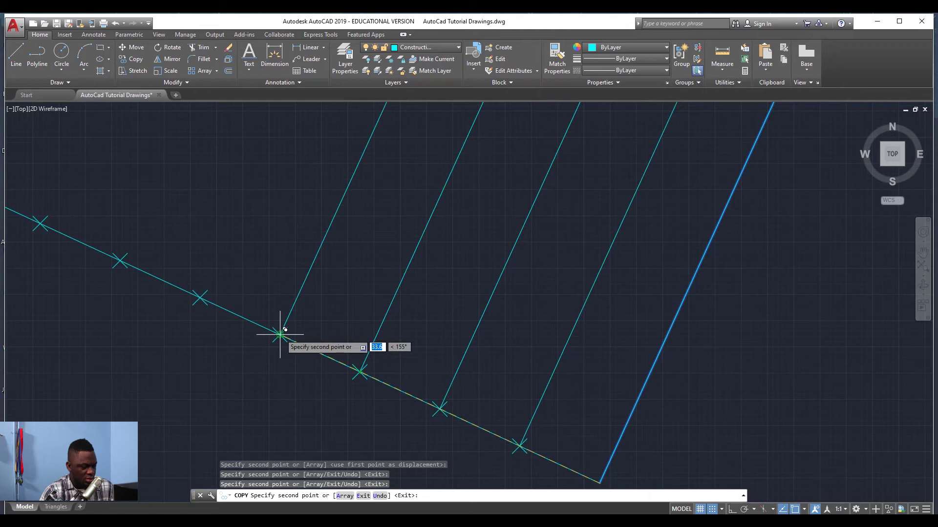
{"action": "left_click", "coordinate": [200, 298]}
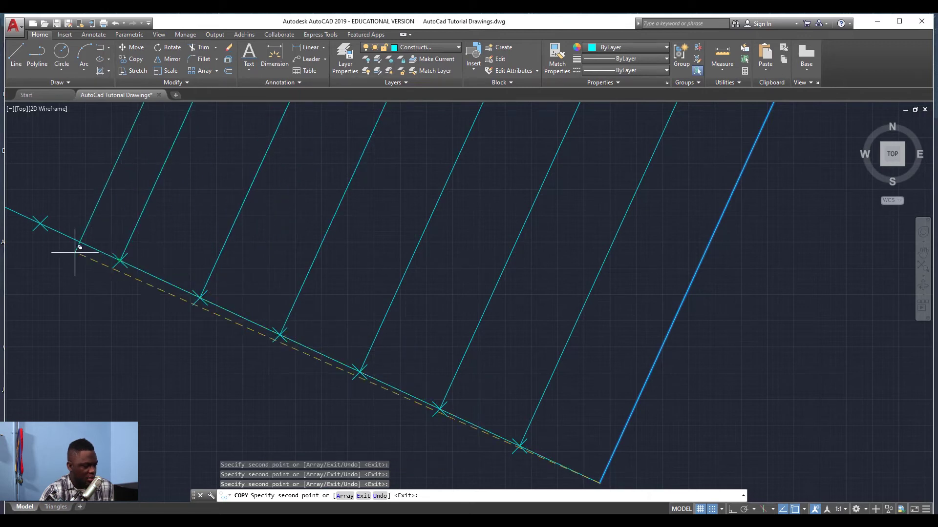
Step: Place further parallel copies of the line at the remaining six division marks towards A and end the Copy command
{"action": "middle_click_drag", "start_coordinate": [238, 363], "coordinate": [294, 410]}
{"action": "scroll", "coordinate": [170, 340], "scroll_direction": "down", "scroll_amount": 3}
{"action": "scroll", "coordinate": [249, 358], "scroll_direction": "up", "scroll_amount": 2}
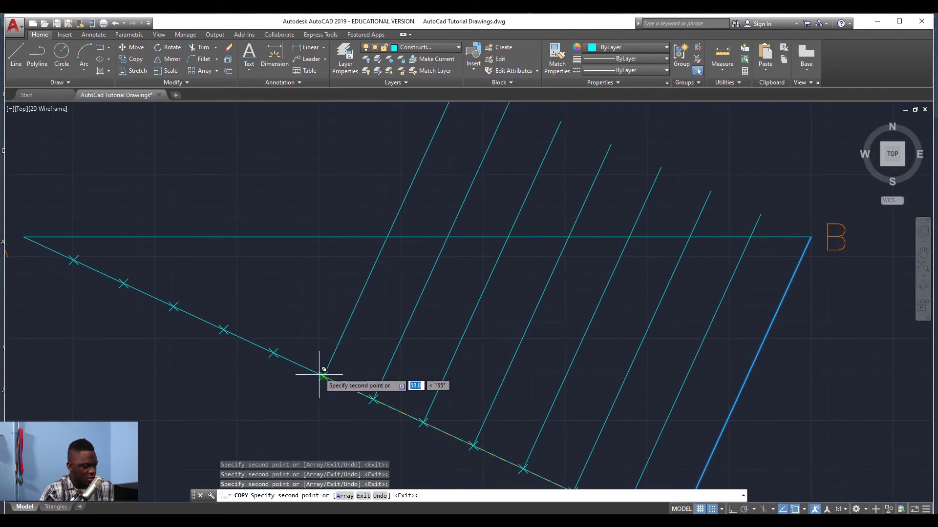
{"action": "left_click", "coordinate": [323, 376]}
{"action": "left_click", "coordinate": [273, 353]}
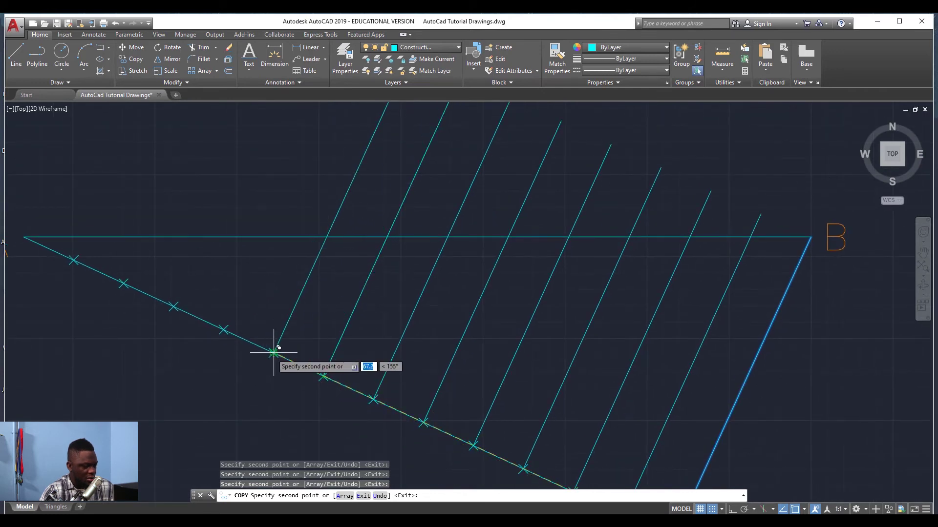
{"action": "left_click", "coordinate": [223, 329]}
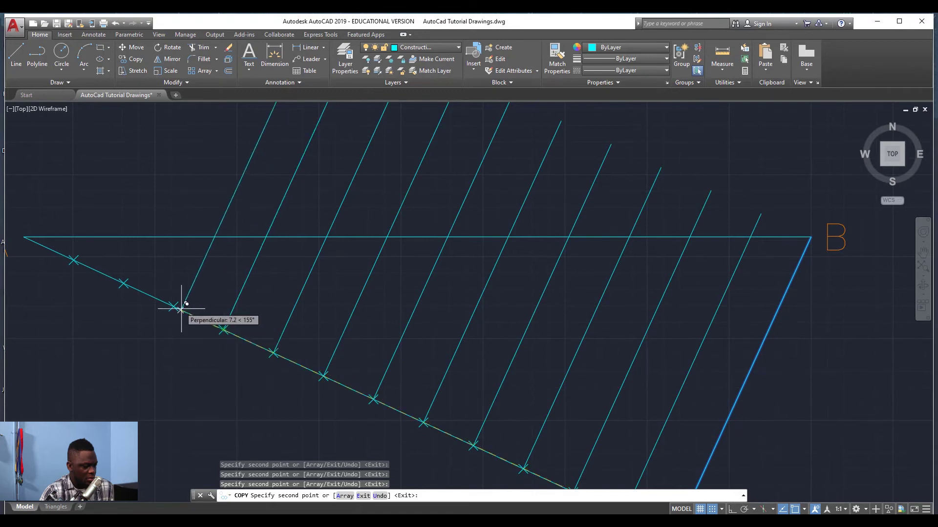
{"action": "left_click", "coordinate": [174, 306]}
{"action": "left_click", "coordinate": [124, 283]}
{"action": "left_click", "coordinate": [73, 260]}
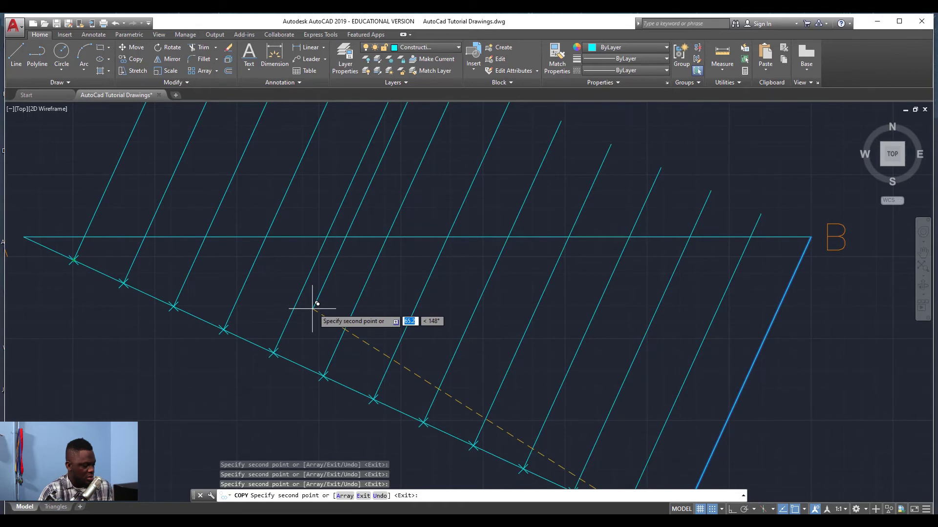
{"action": "key", "text": "Escape"}
{"action": "scroll", "coordinate": [351, 320], "scroll_direction": "down", "scroll_amount": 4}
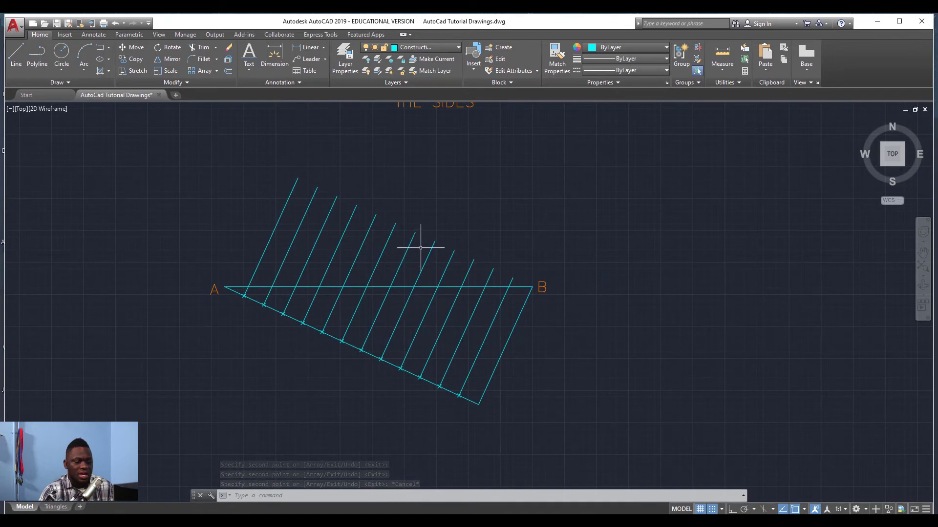
Step: Trim off the parts of all the parallel lines that extend above line AB
{"action": "scroll", "coordinate": [331, 250], "scroll_direction": "up", "scroll_amount": 2}
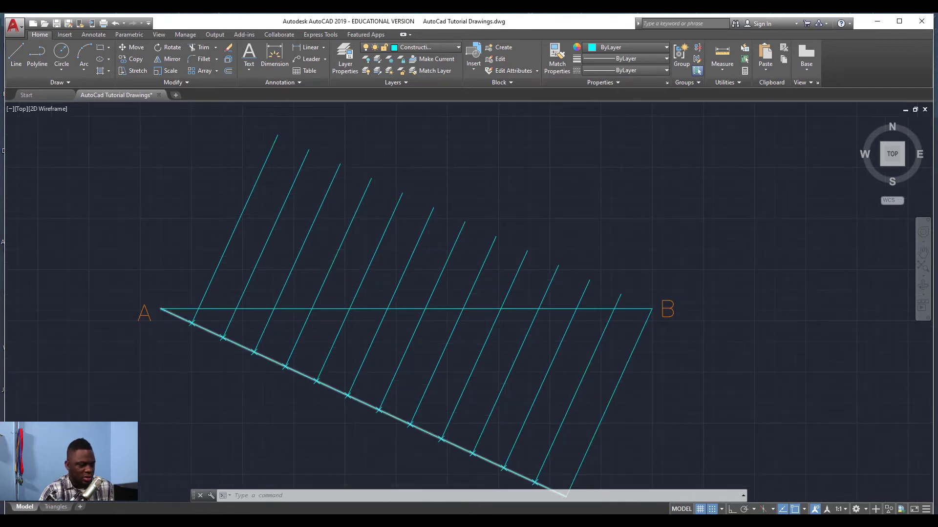
{"action": "scroll", "coordinate": [263, 388], "scroll_direction": "down", "scroll_amount": 2}
{"action": "middle_click_drag", "start_coordinate": [251, 394], "coordinate": [244, 360]}
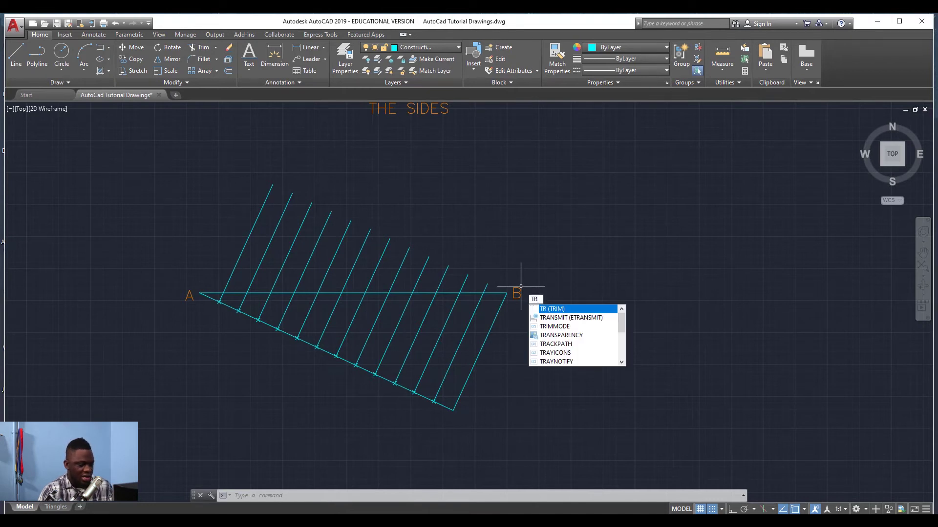
{"action": "key", "text": "Return"}
{"action": "key", "text": "Return"}
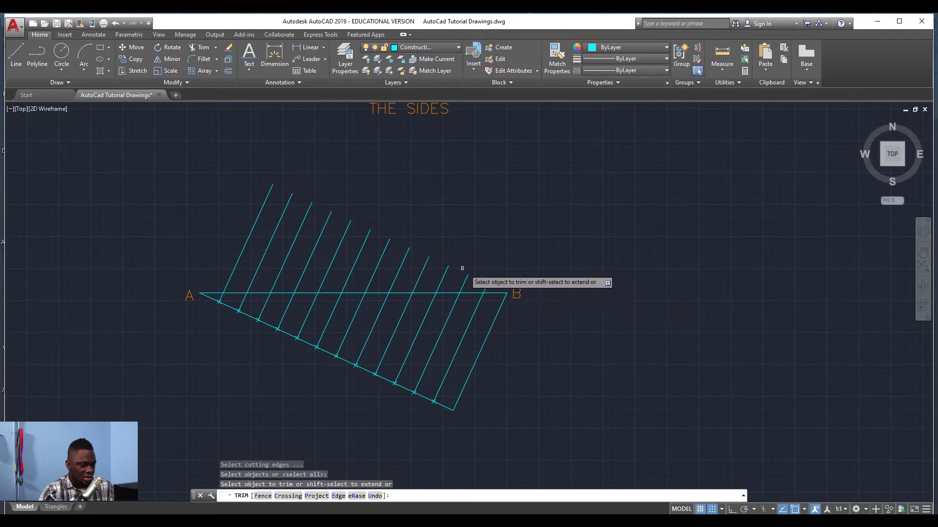
{"action": "left_click", "coordinate": [203, 238]}
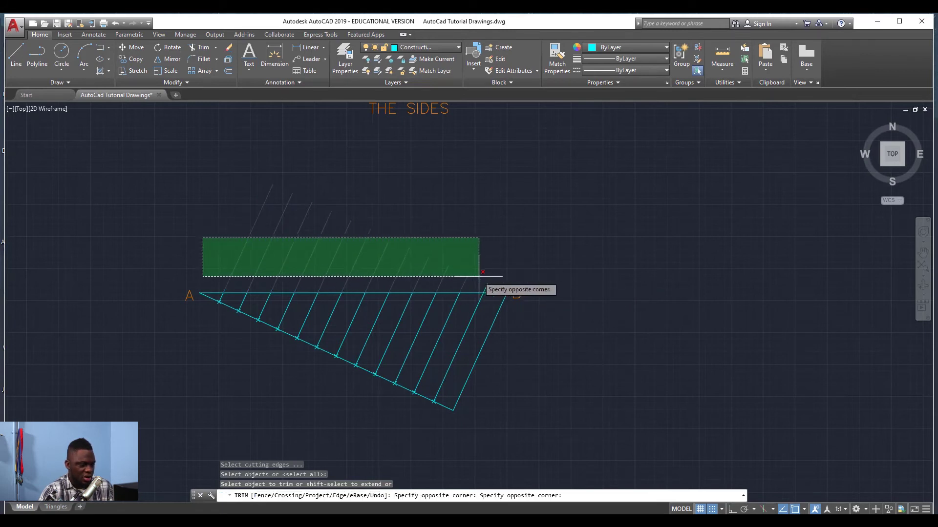
{"action": "left_click", "coordinate": [501, 286]}
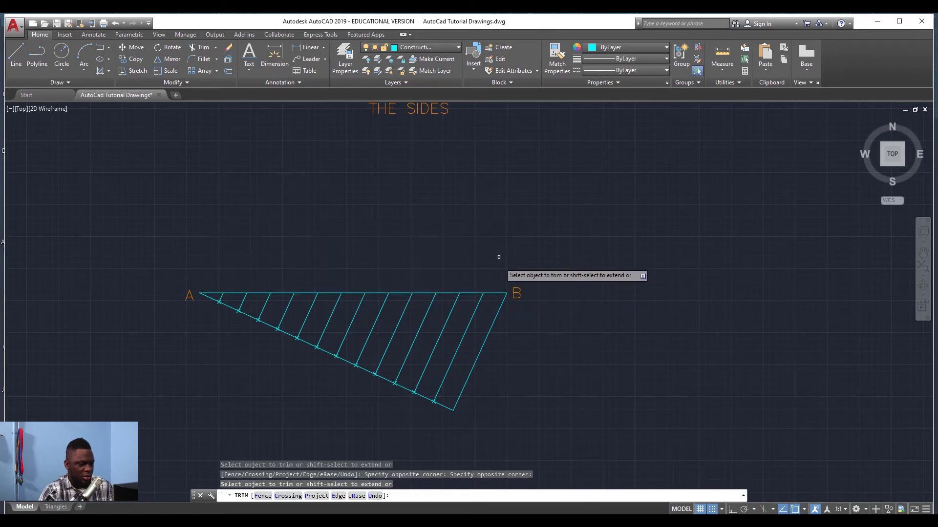
{"action": "key", "text": "Escape"}
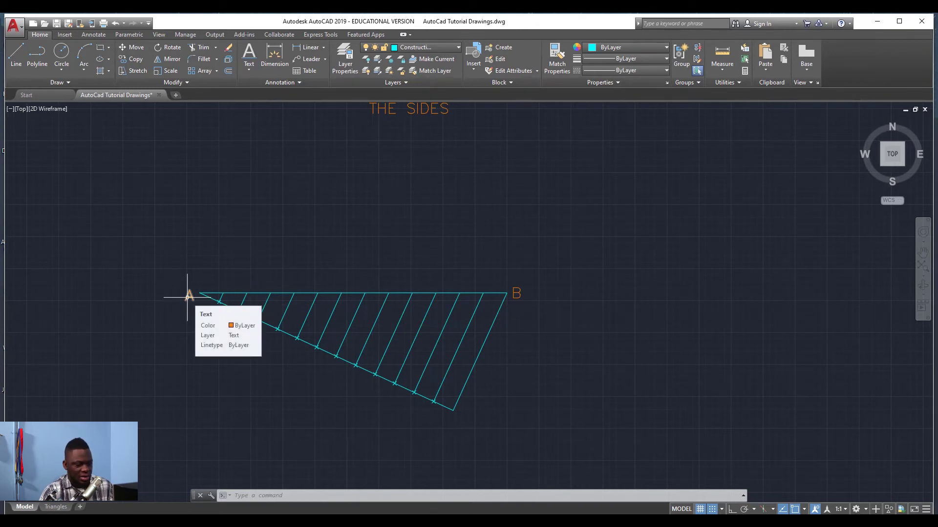
Step: Turn off object snap and paste copies of label A below the first six division marks, starting from A
{"action": "left_click", "coordinate": [794, 510]}
{"action": "left_click", "coordinate": [191, 297]}
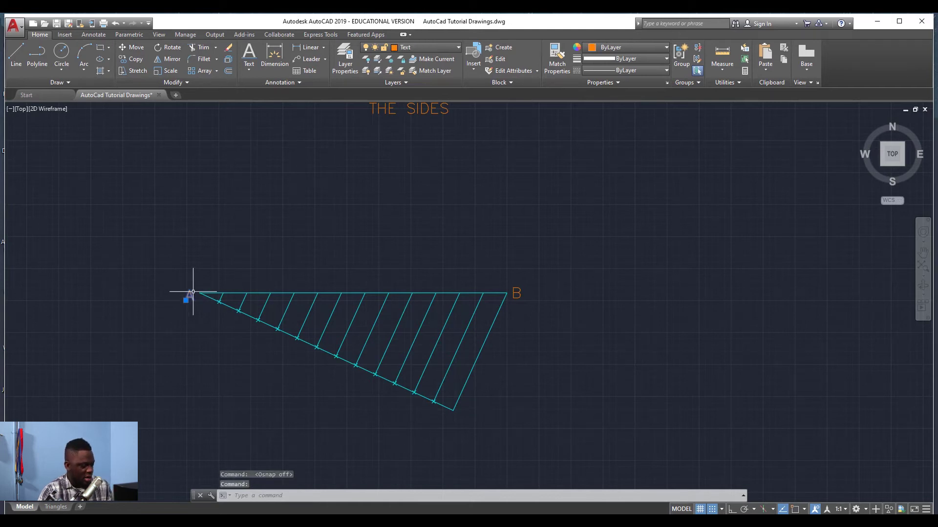
{"action": "key", "text": "ctrl+c"}
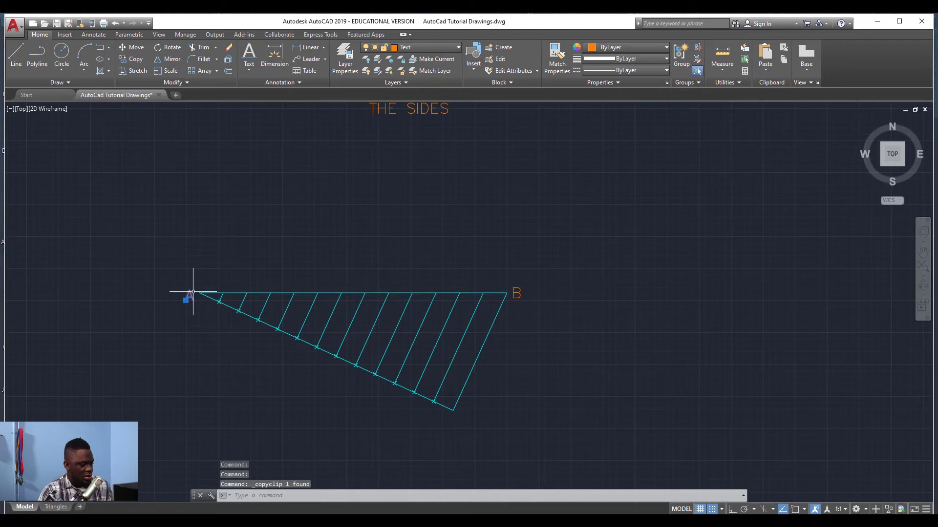
{"action": "key", "text": "ctrl+v"}
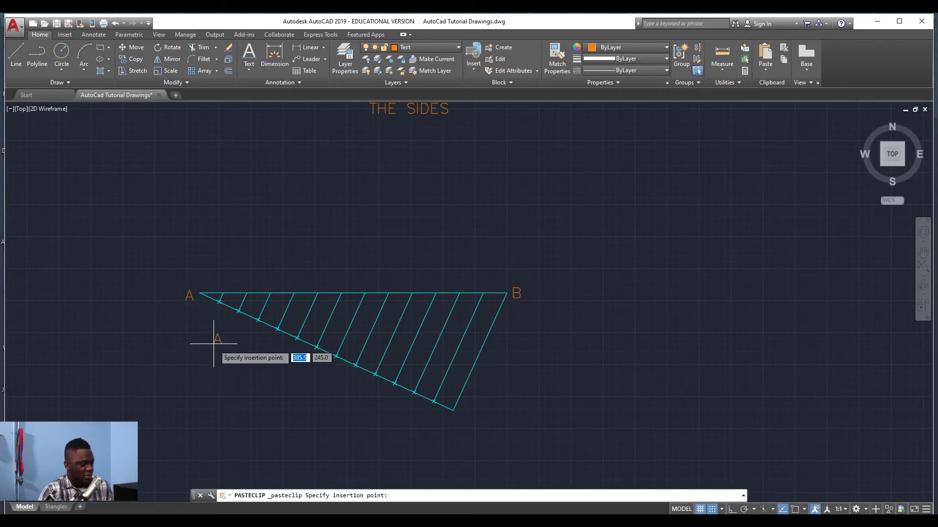
{"action": "left_click", "coordinate": [207, 314]}
{"action": "key", "text": "ctrl+v"}
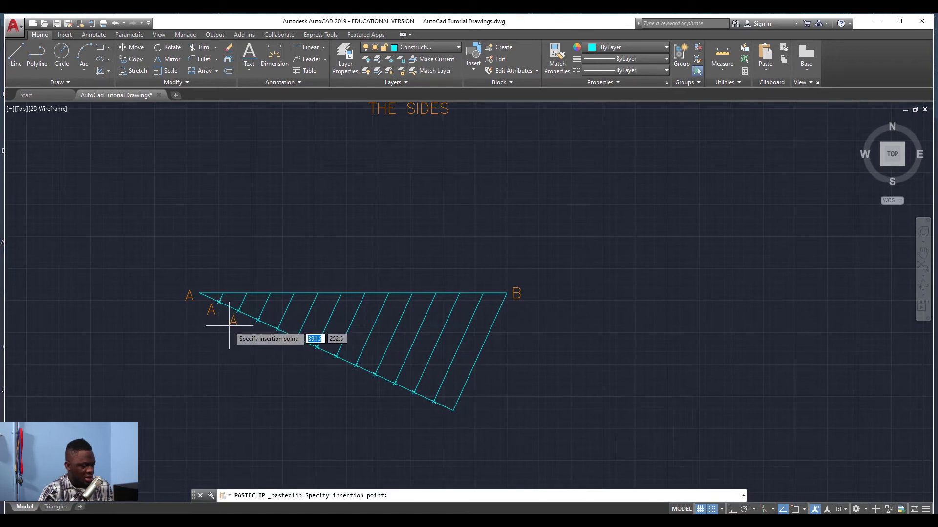
{"action": "left_click", "coordinate": [229, 325]}
{"action": "key", "text": "ctrl+v"}
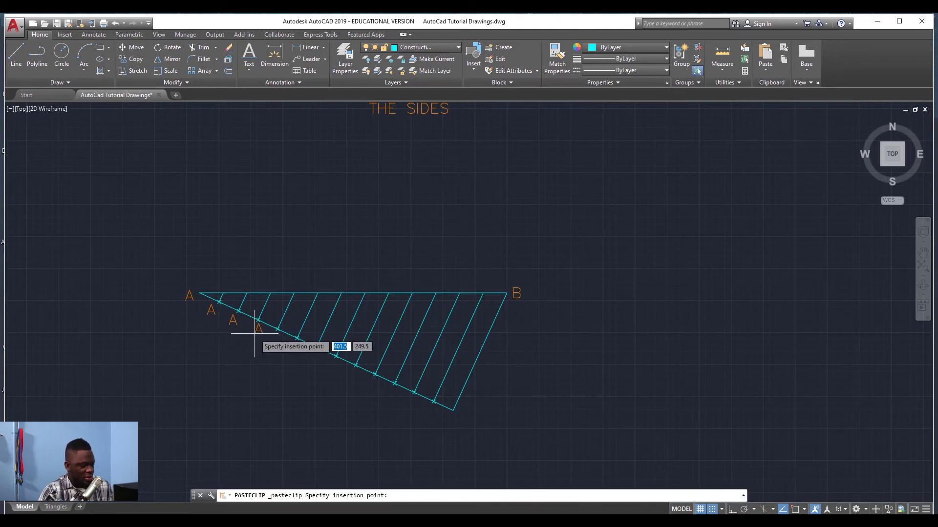
{"action": "left_click", "coordinate": [251, 334]}
{"action": "key", "text": "ctrl+v"}
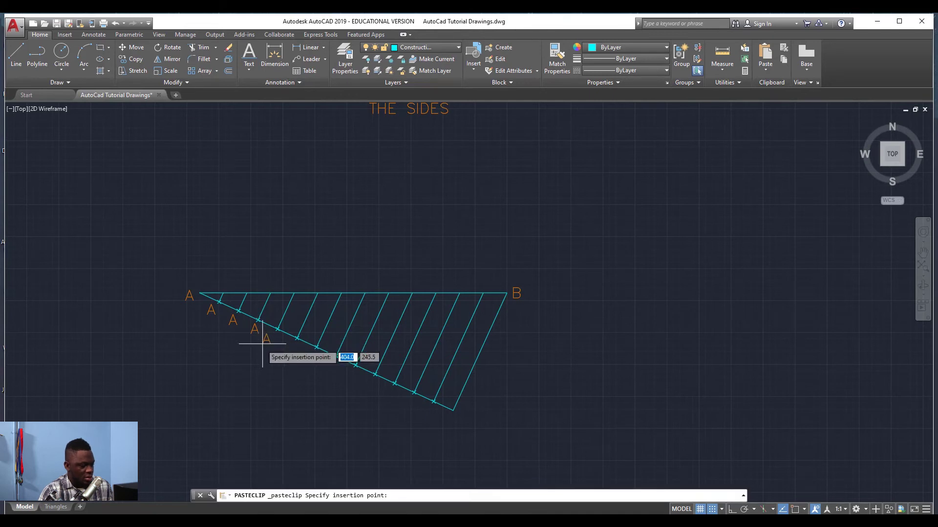
{"action": "left_click", "coordinate": [289, 351]}
{"action": "key", "text": "ctrl+v"}
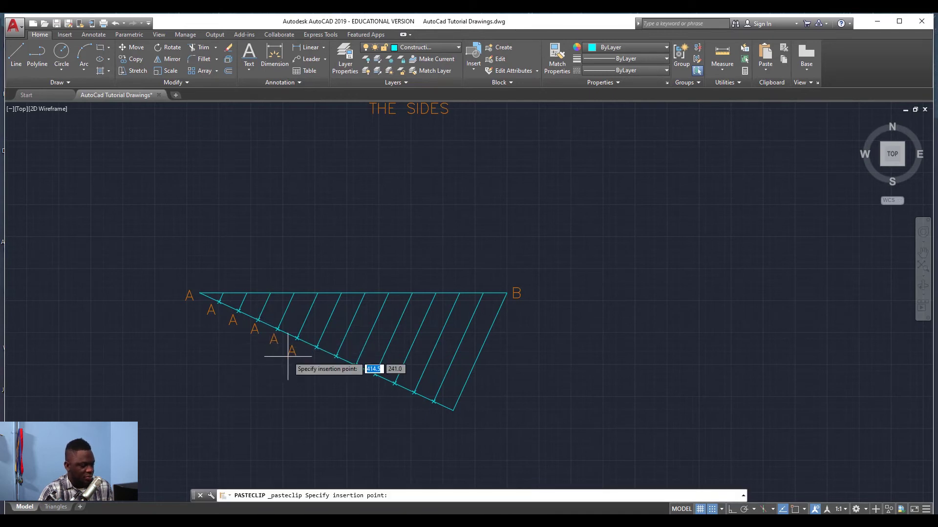
{"action": "left_click", "coordinate": [300, 357]}
{"action": "key", "text": "ctrl+v"}
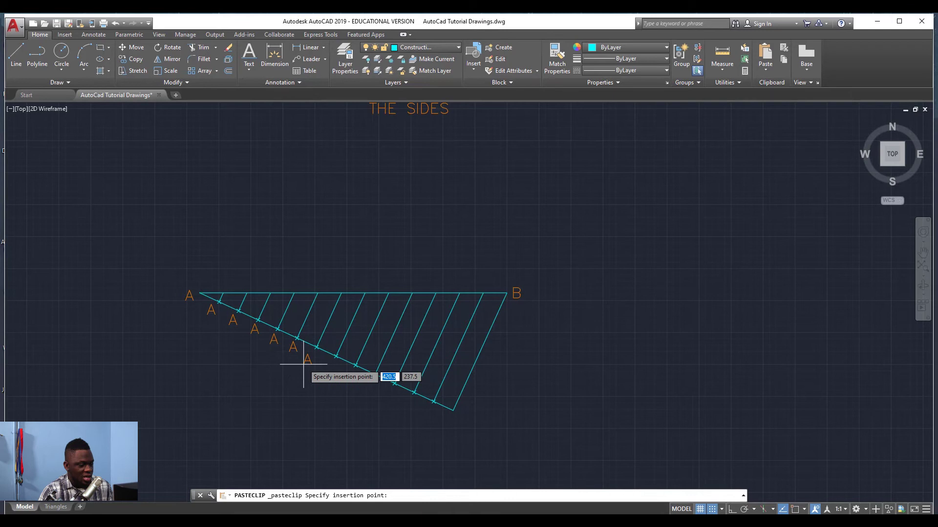
{"action": "left_click", "coordinate": [314, 364]}
Step: Paste seven more copies of label A below the remaining six division marks and the inclined line's lower end
{"action": "key", "text": "ctrl+v"}
{"action": "key", "text": "ctrl+v"}
{"action": "left_click", "coordinate": [346, 382]}
{"action": "key", "text": "ctrl+v"}
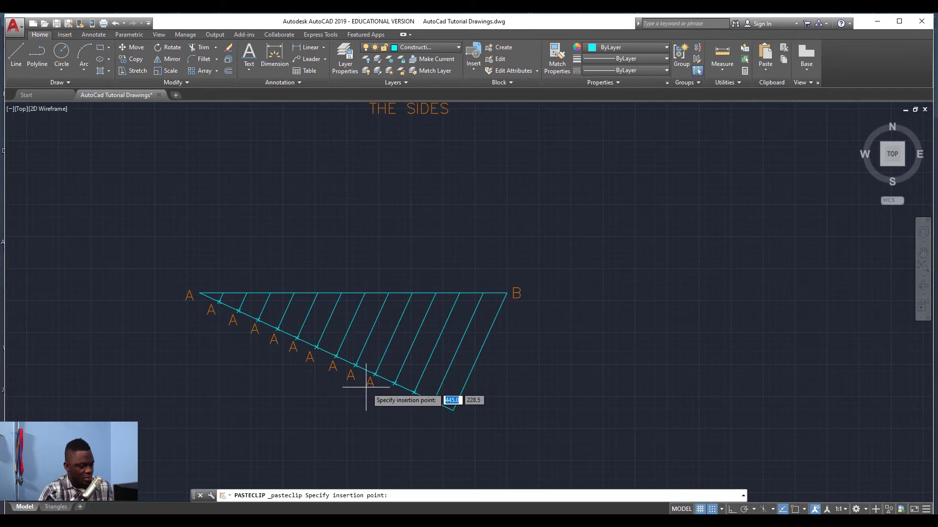
{"action": "left_click", "coordinate": [366, 386]}
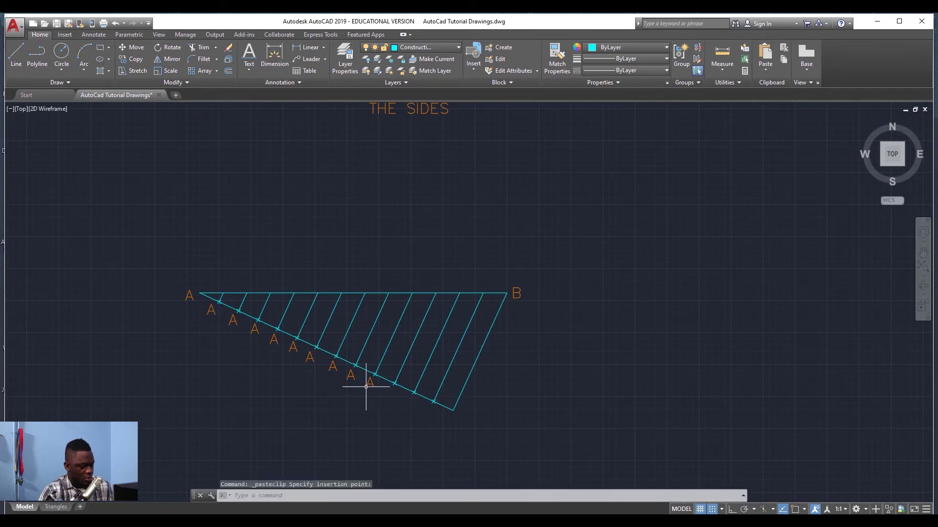
{"action": "key", "text": "ctrl+v"}
{"action": "left_click", "coordinate": [387, 397]}
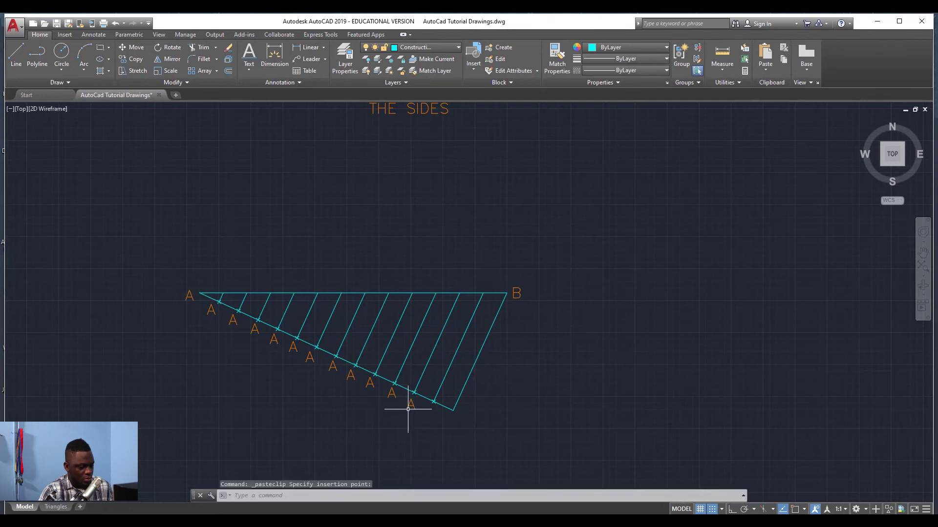
{"action": "key", "text": "ctrl+v"}
{"action": "left_click", "coordinate": [427, 416]}
{"action": "key", "text": "ctrl+v"}
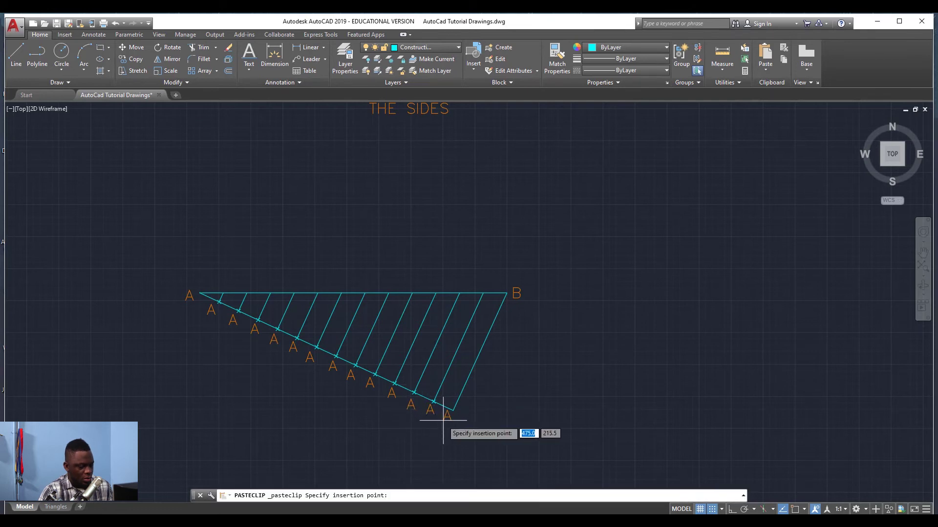
{"action": "left_click", "coordinate": [446, 423]}
{"action": "key", "text": "Escape"}
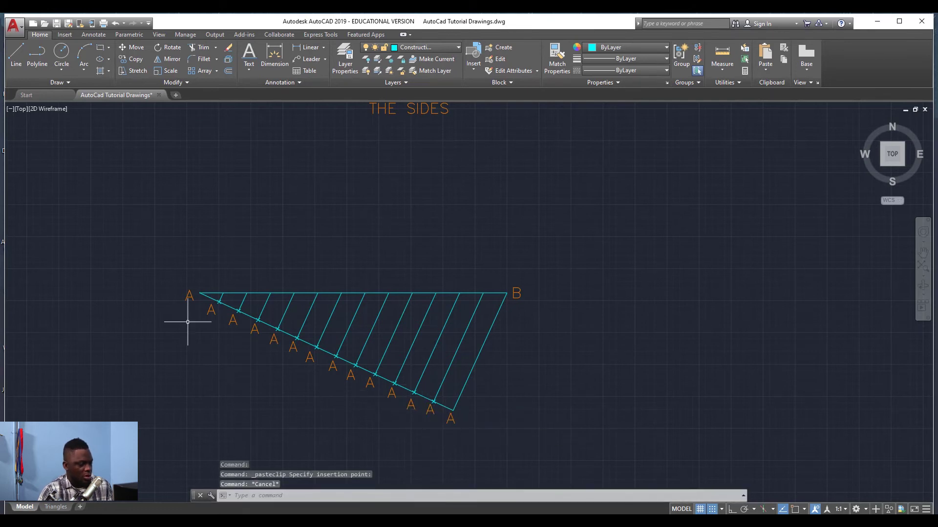
Step: Change the label copies below the first two division marks from A to 1 and 2
{"action": "double_click", "coordinate": [212, 311]}
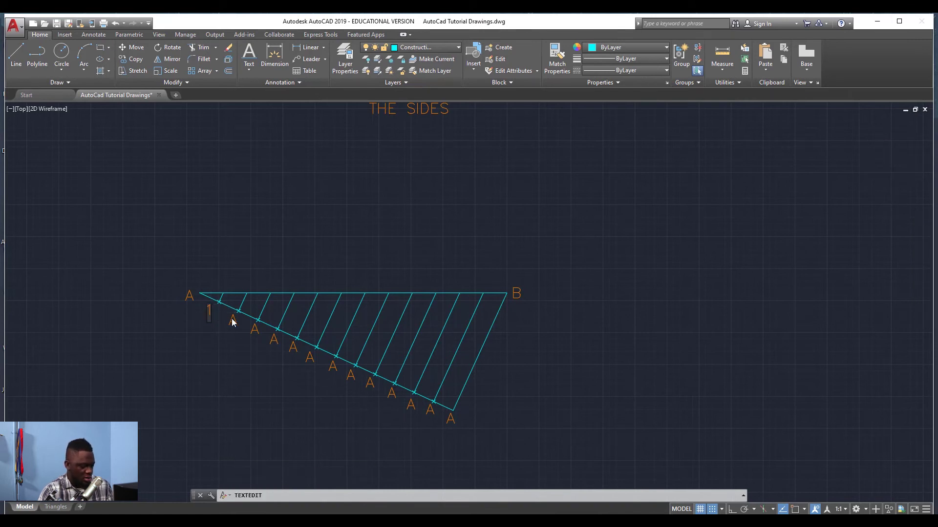
{"action": "key", "text": "Escape"}
{"action": "key", "text": "Escape"}
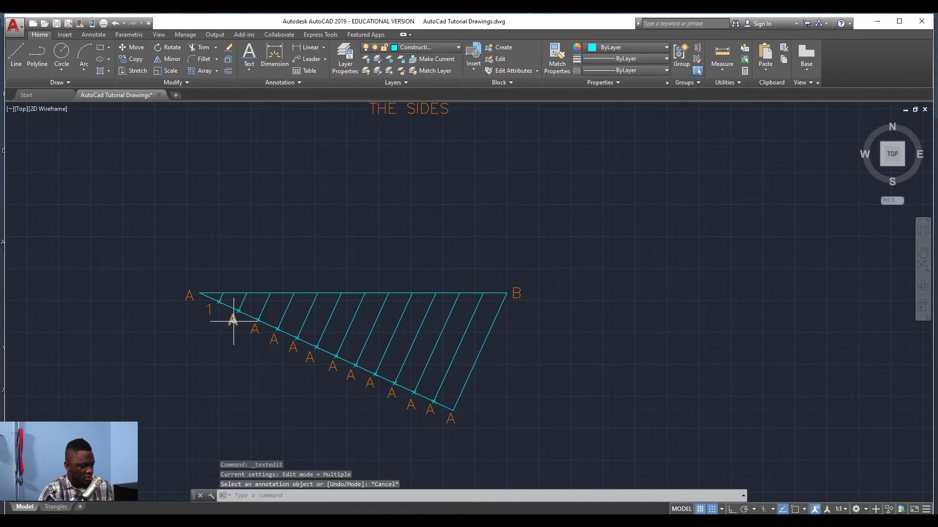
{"action": "double_click", "coordinate": [233, 321]}
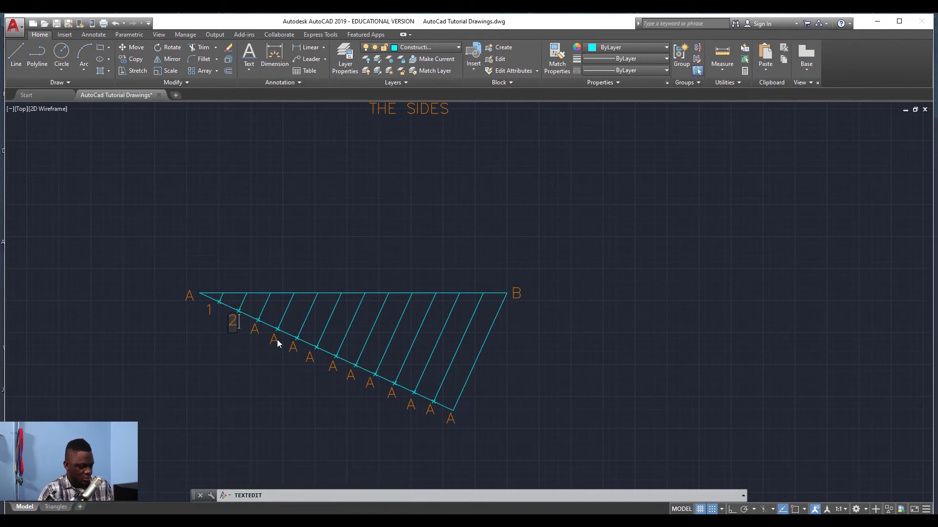
{"action": "type", "text": "2"}
{"action": "key", "text": "Return"}
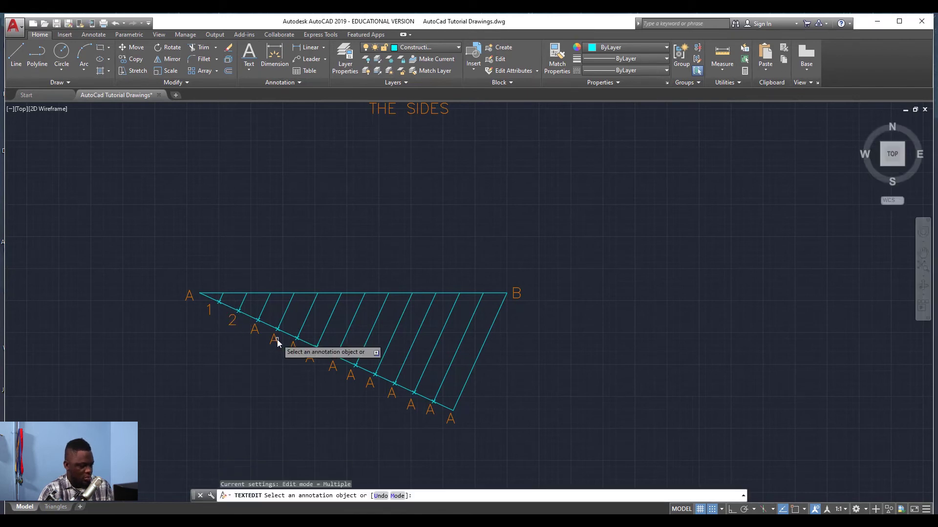
Step: Renumber the labels below the third and fourth division marks as 3 and 4
{"action": "left_click", "coordinate": [254, 331]}
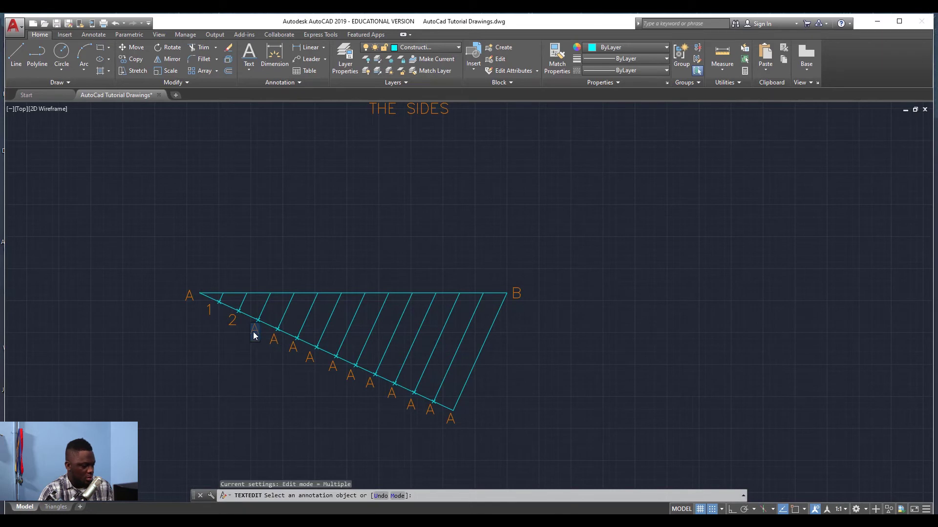
{"action": "type", "text": "3"}
{"action": "key", "text": "Return"}
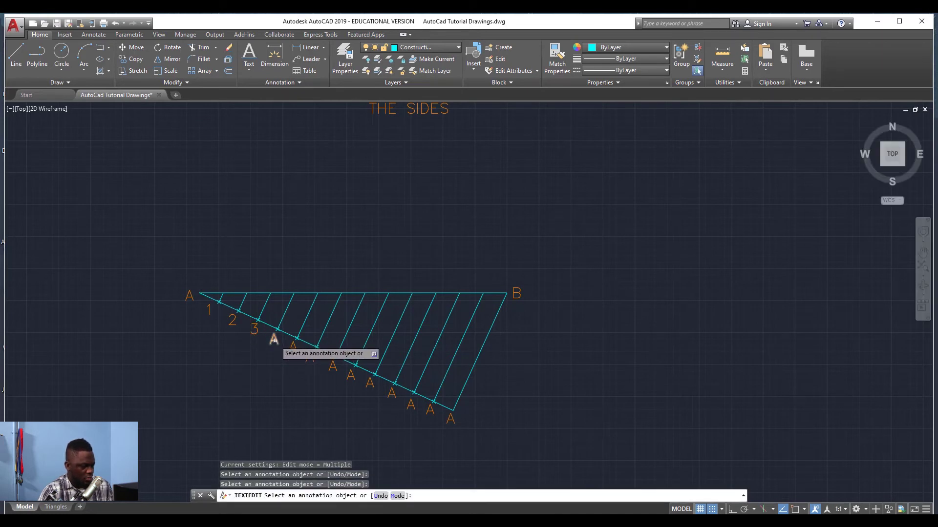
{"action": "left_click", "coordinate": [274, 340]}
{"action": "type", "text": "4"}
{"action": "key", "text": "Delete"}
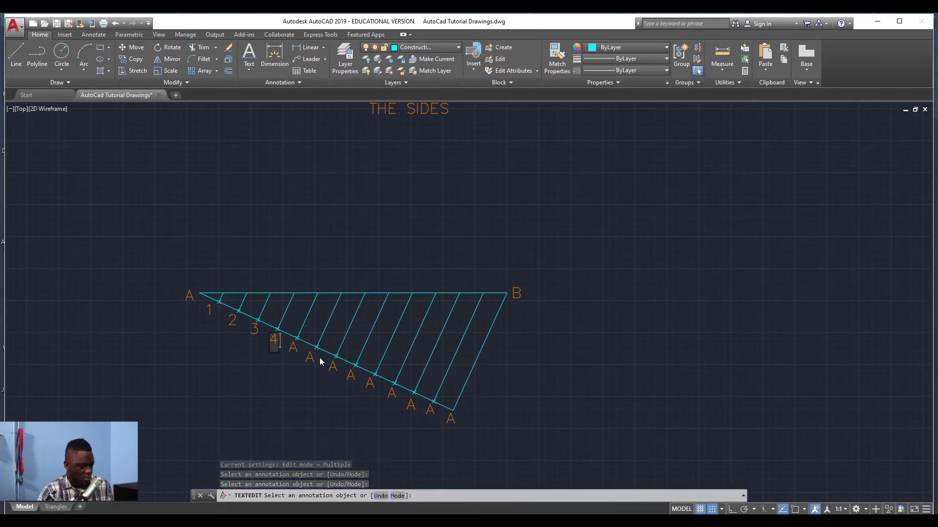
{"action": "key", "text": "Escape"}
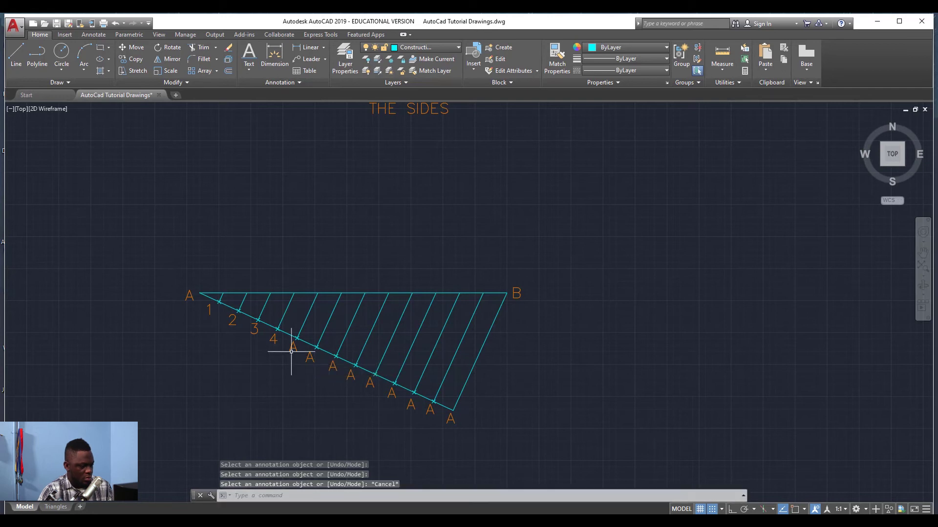
Step: Renumber the labels below the fifth and sixth division marks as 5 and 6
{"action": "double_click", "coordinate": [292, 348]}
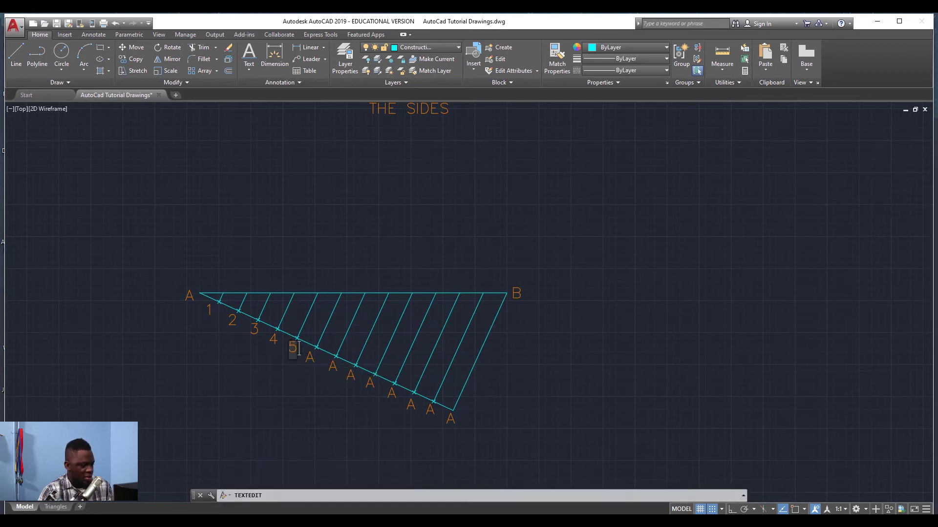
{"action": "key", "text": "Escape"}
{"action": "key", "text": "Escape"}
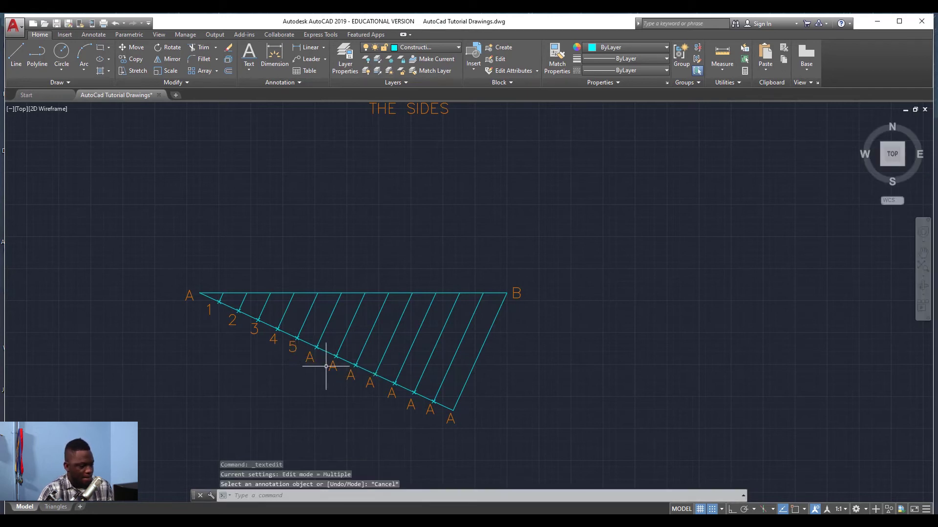
{"action": "double_click", "coordinate": [310, 359]}
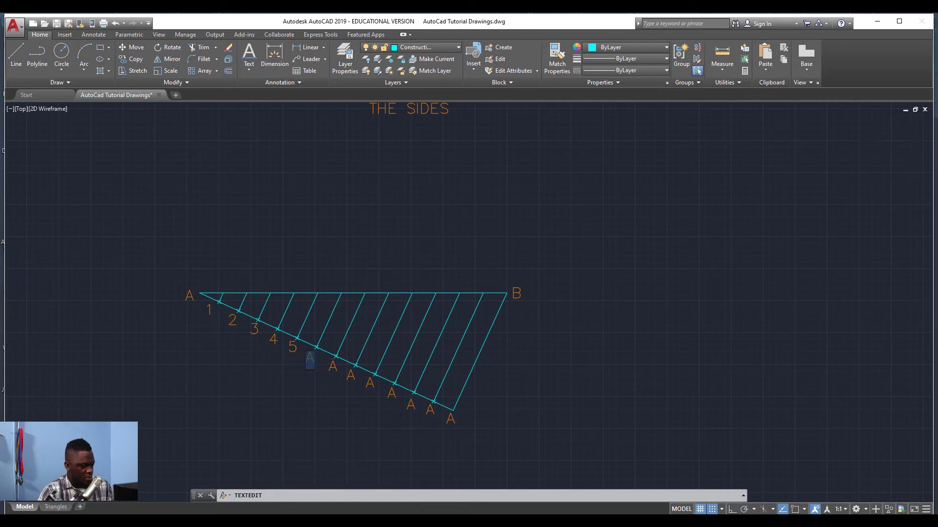
{"action": "key", "text": "Escape"}
{"action": "key", "text": "Escape"}
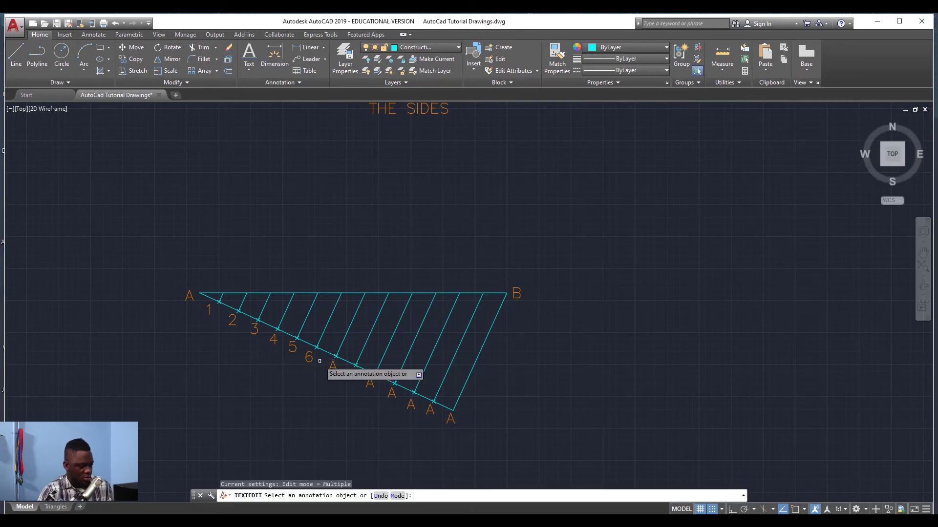
Step: Renumber the labels below the seventh and eighth division marks as 7 and 8
{"action": "double_click", "coordinate": [333, 368]}
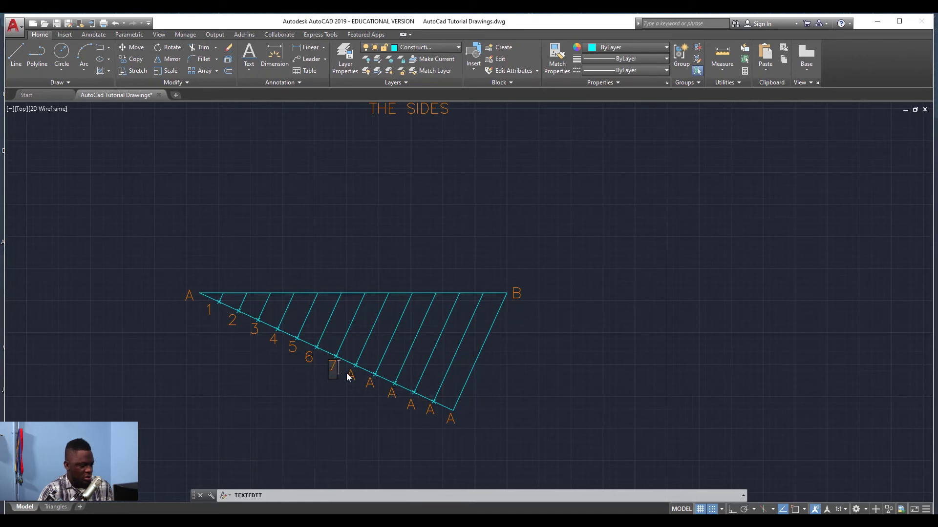
{"action": "key", "text": "Escape"}
{"action": "key", "text": "Escape"}
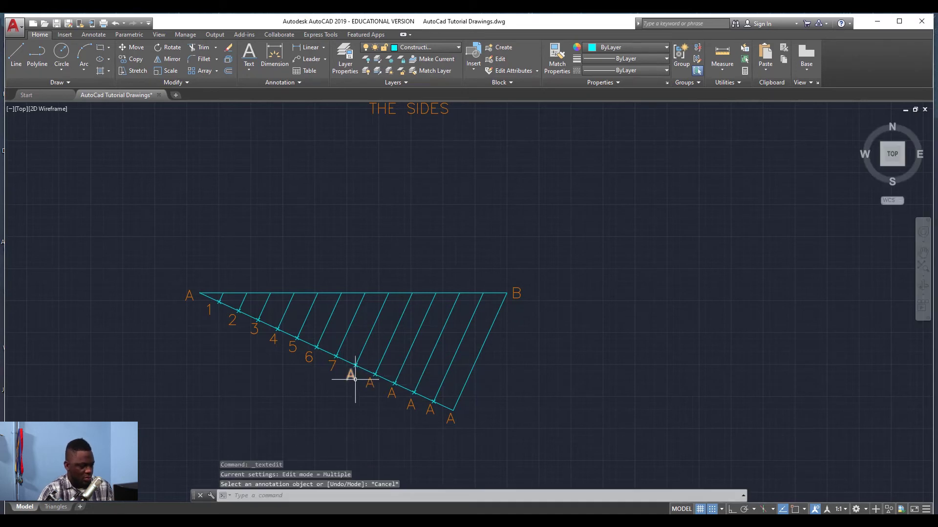
{"action": "double_click", "coordinate": [352, 376]}
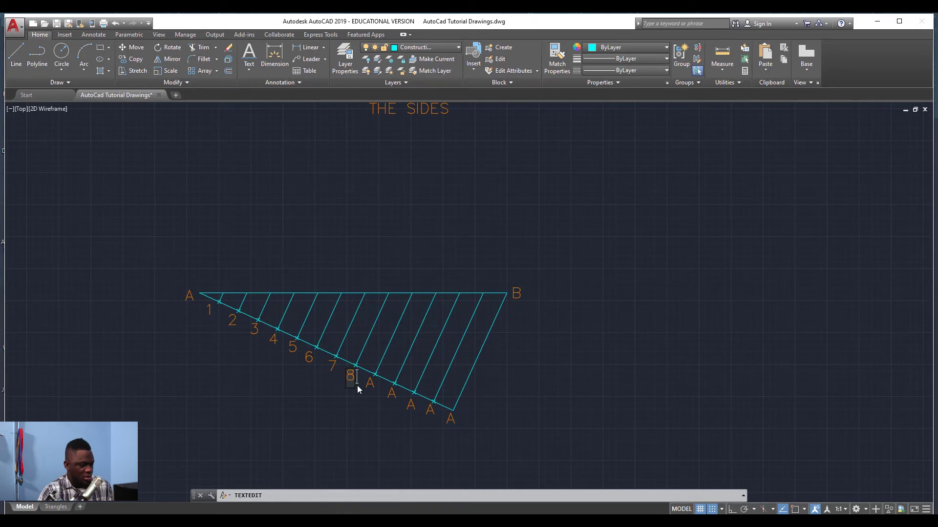
{"action": "type", "text": "8"}
{"action": "key", "text": "Escape"}
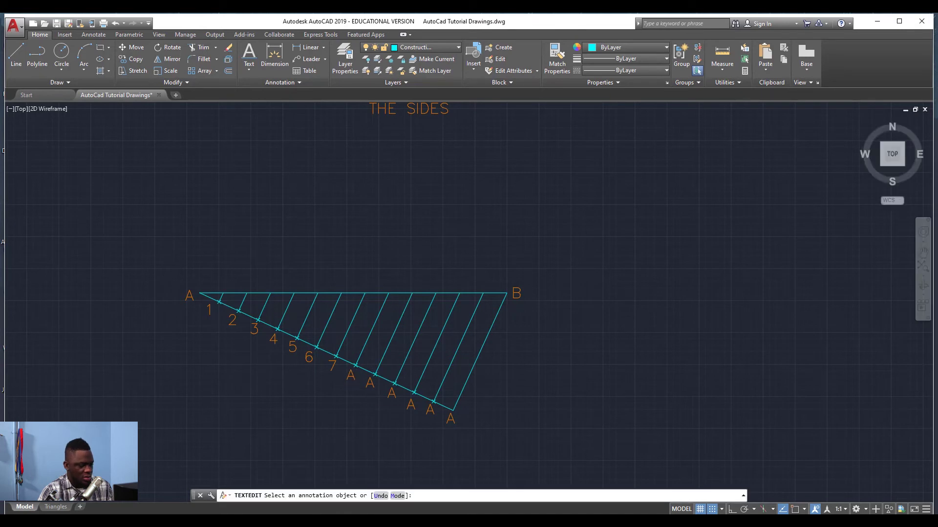
{"action": "left_click", "coordinate": [351, 377]}
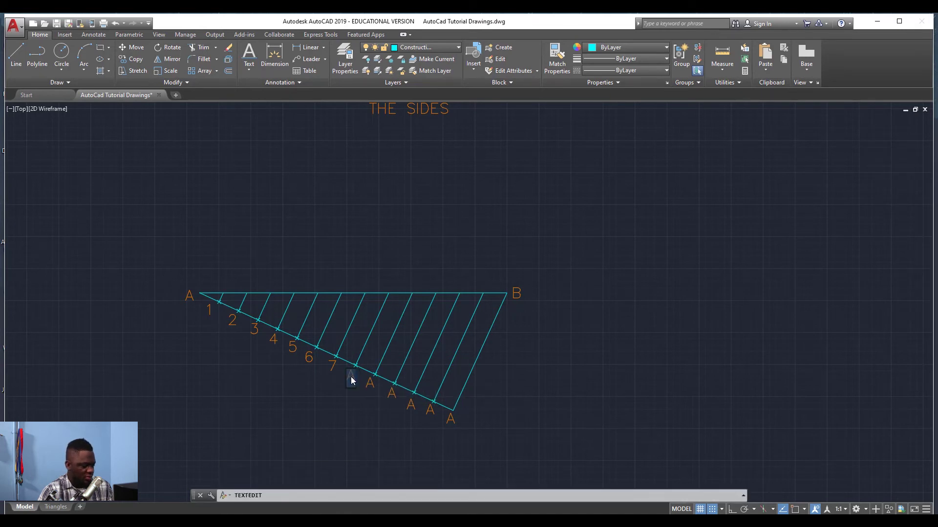
{"action": "type", "text": "8"}
{"action": "key", "text": "Return"}
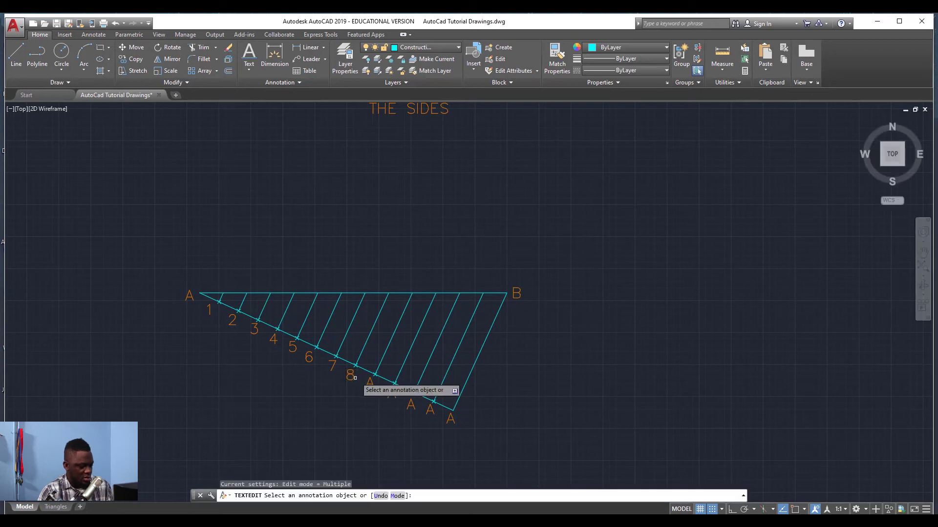
{"action": "key", "text": "Escape"}
Step: Renumber the labels below the ninth and tenth division marks as 9 and 10
{"action": "double_click", "coordinate": [370, 384]}
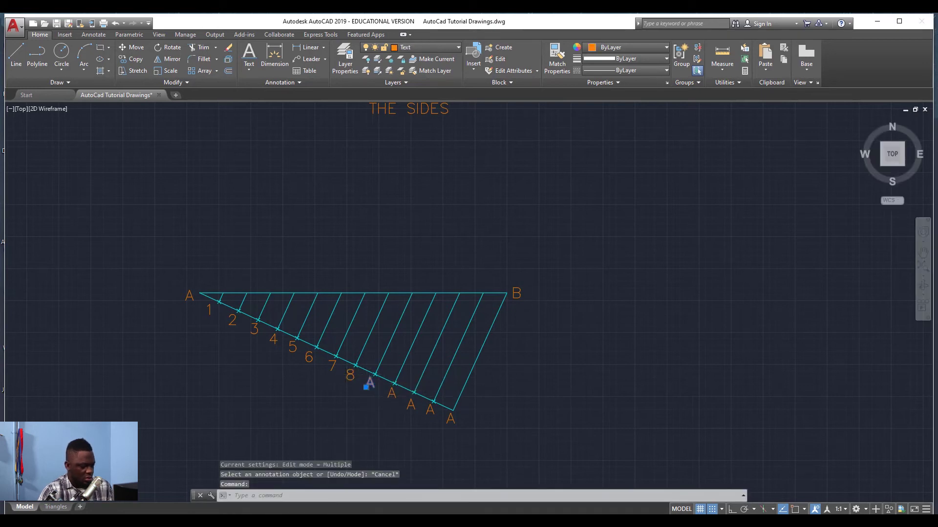
{"action": "key", "text": "Return"}
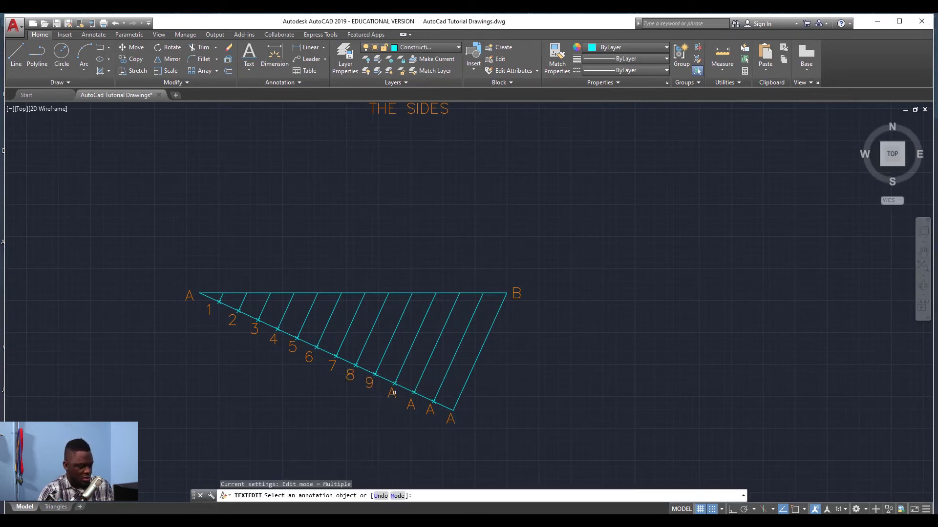
{"action": "key", "text": "Escape"}
{"action": "left_click", "coordinate": [392, 394]}
{"action": "double_click", "coordinate": [391, 394]}
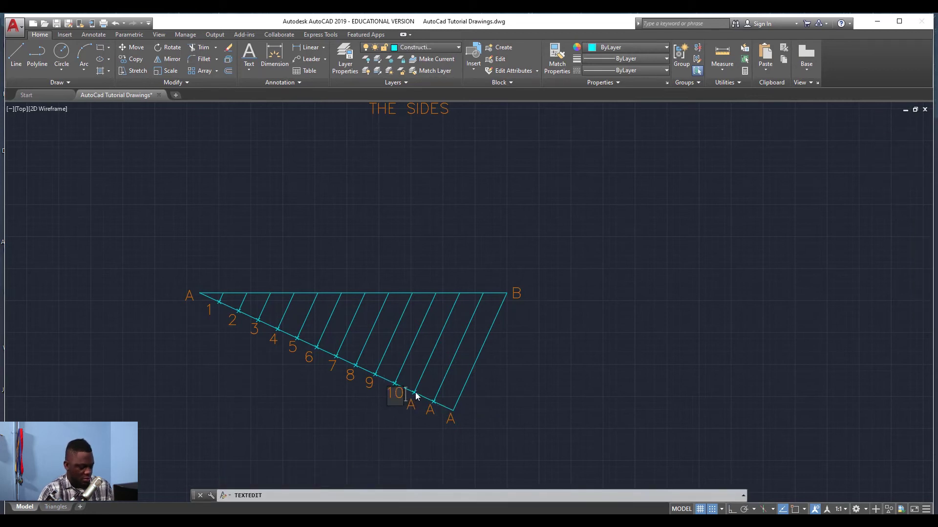
{"action": "type", "text": "10"}
{"action": "key", "text": "Return"}
{"action": "key", "text": "Escape"}
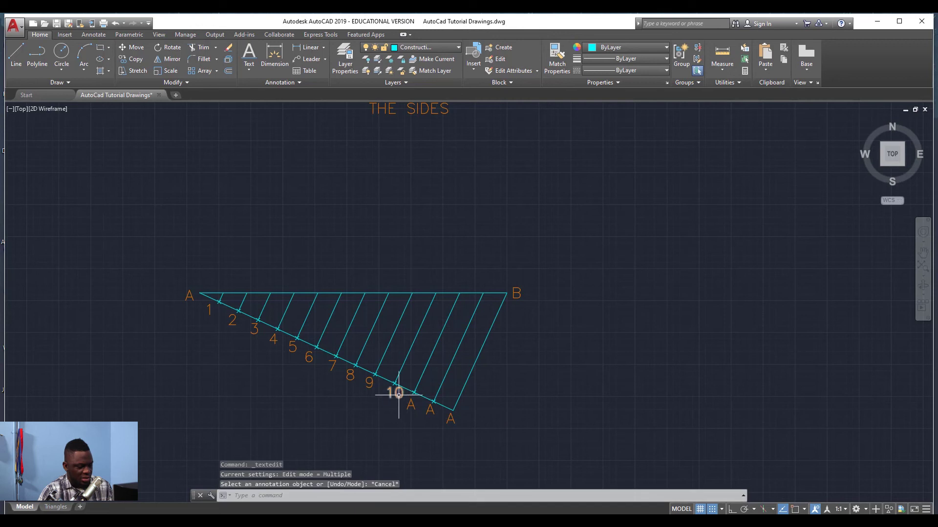
Step: Shift label 10 slightly left, away from the neighbouring label A, and clear the selection
{"action": "left_click", "coordinate": [397, 394]}
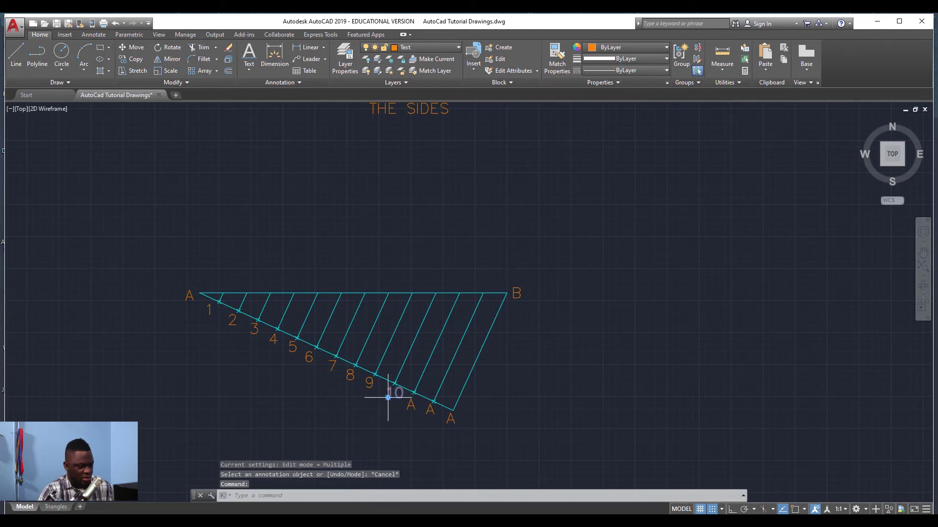
{"action": "left_click", "coordinate": [388, 397]}
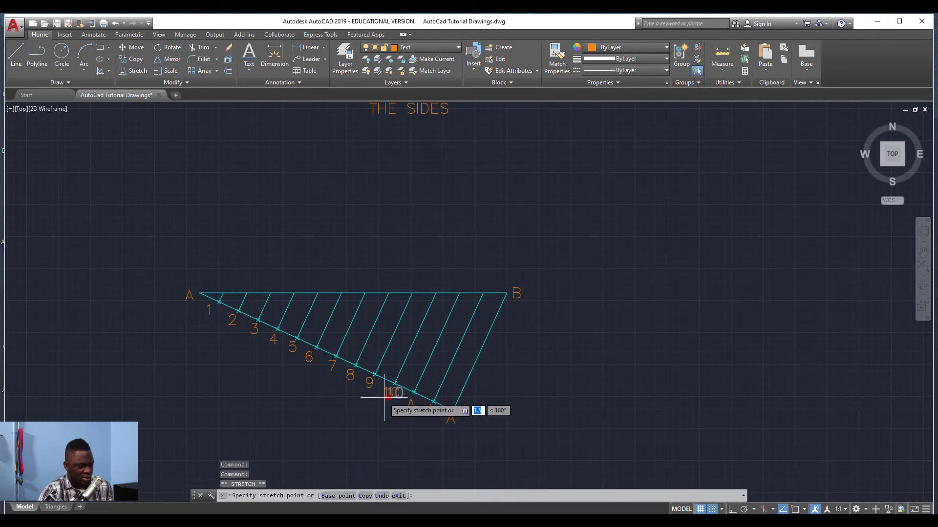
{"action": "key", "text": "Escape"}
{"action": "key", "text": "Escape"}
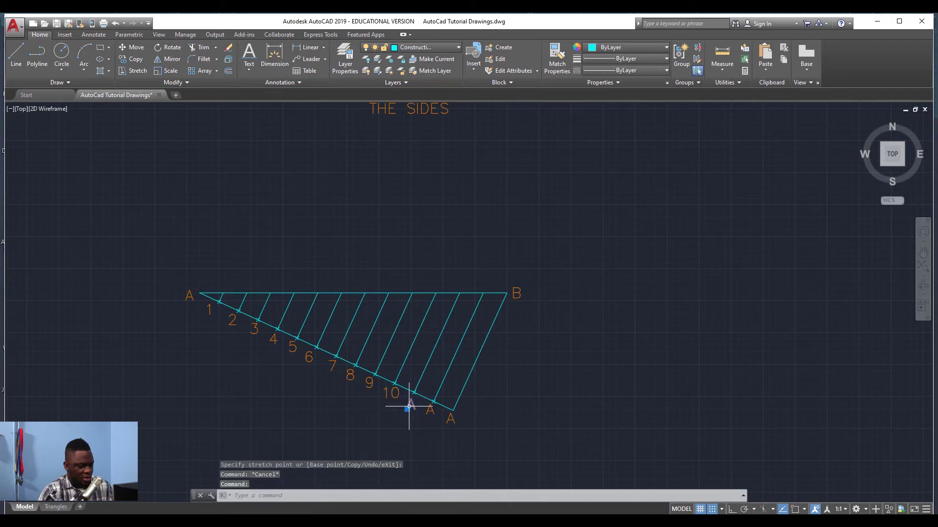
Step: Renumber the labels below the eleventh and twelfth division marks as 11 and 12
{"action": "double_click", "coordinate": [409, 407]}
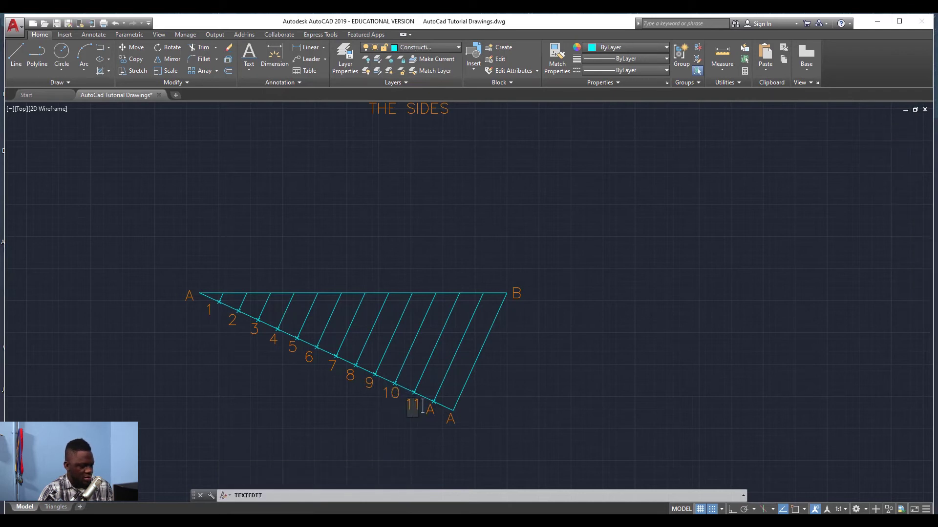
{"action": "type", "text": "11"}
{"action": "left_click", "coordinate": [448, 390]}
{"action": "key", "text": "Escape"}
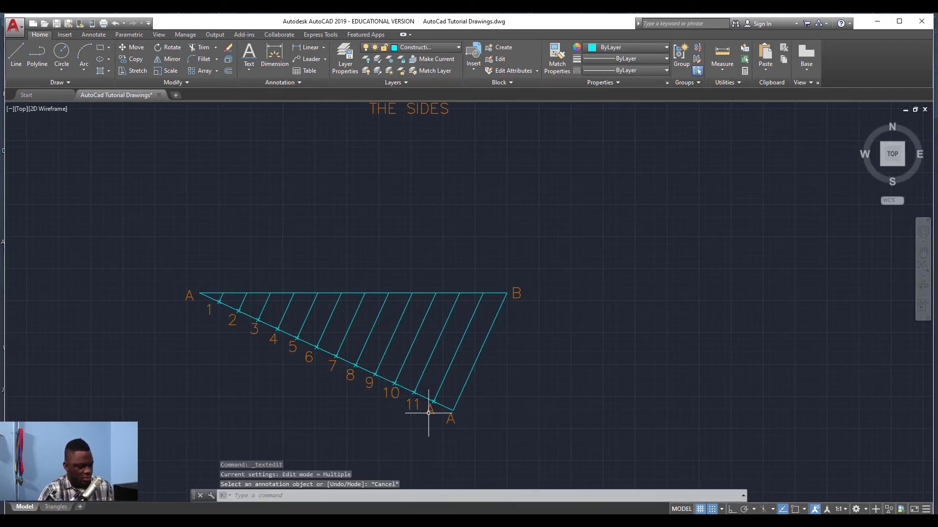
{"action": "double_click", "coordinate": [430, 409]}
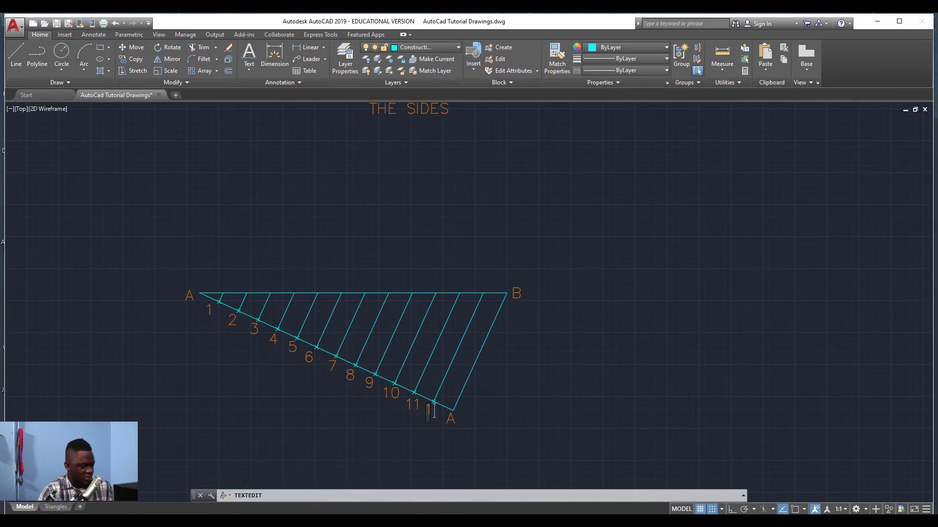
{"action": "key", "text": "Escape"}
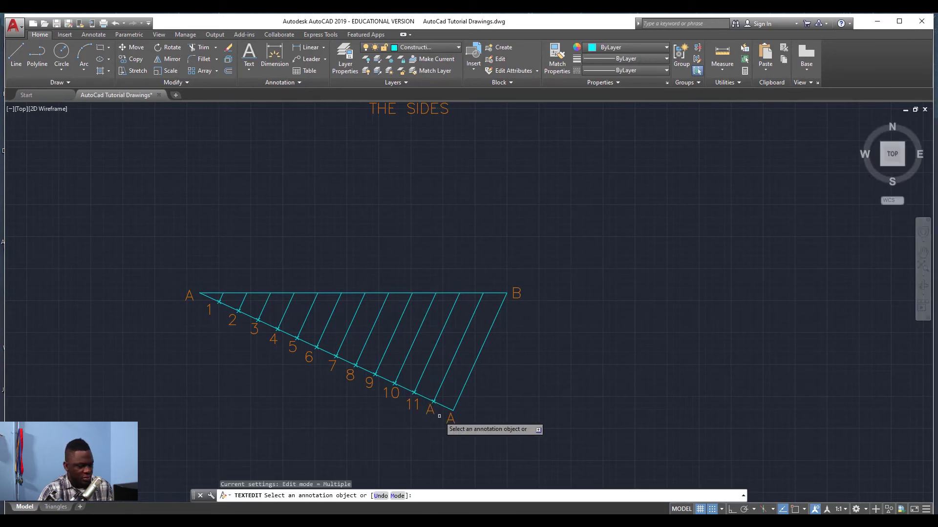
{"action": "key", "text": "Escape"}
{"action": "left_click", "coordinate": [429, 410]}
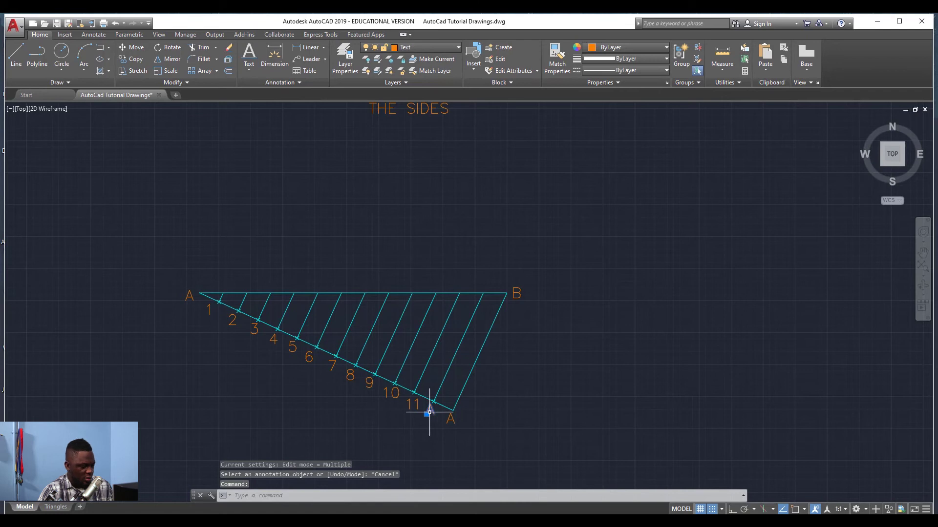
{"action": "double_click", "coordinate": [431, 412]}
{"action": "type", "text": "12"}
{"action": "key", "text": "Return"}
{"action": "key", "text": "Escape"}
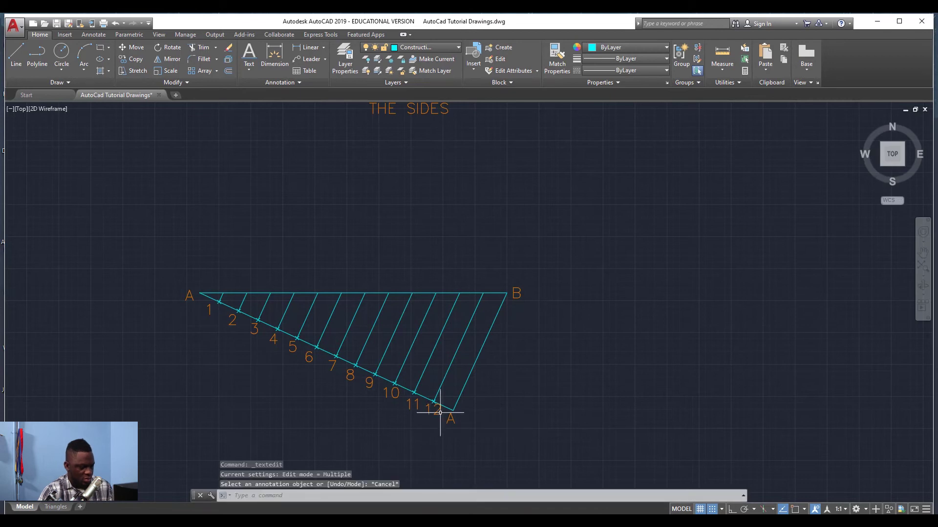
Step: Shift label 12 slightly left and down, away from the last label A, and clear the selection
{"action": "left_click", "coordinate": [435, 412]}
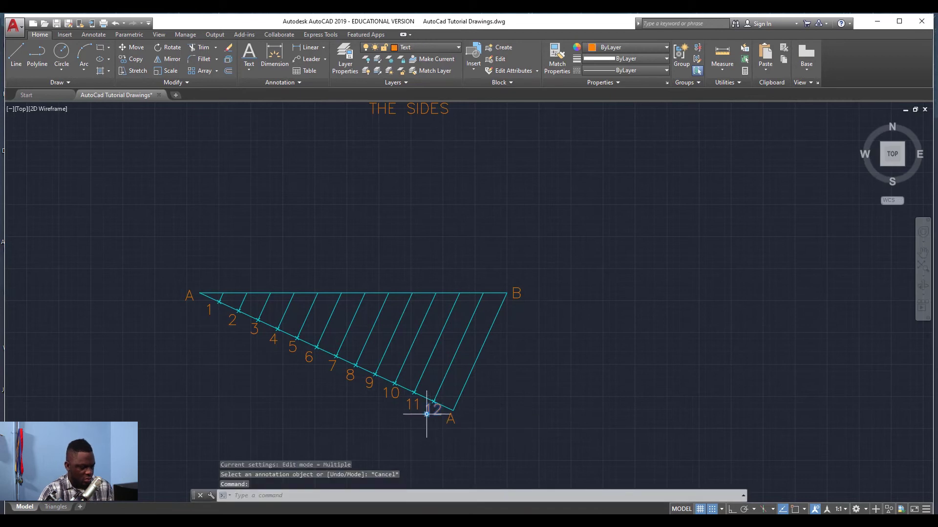
{"action": "left_click", "coordinate": [426, 414]}
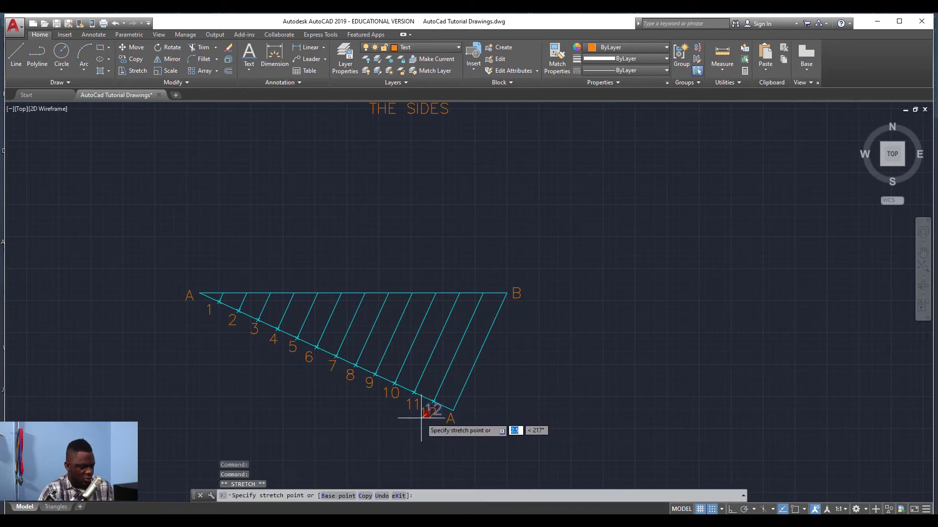
{"action": "key", "text": "Escape"}
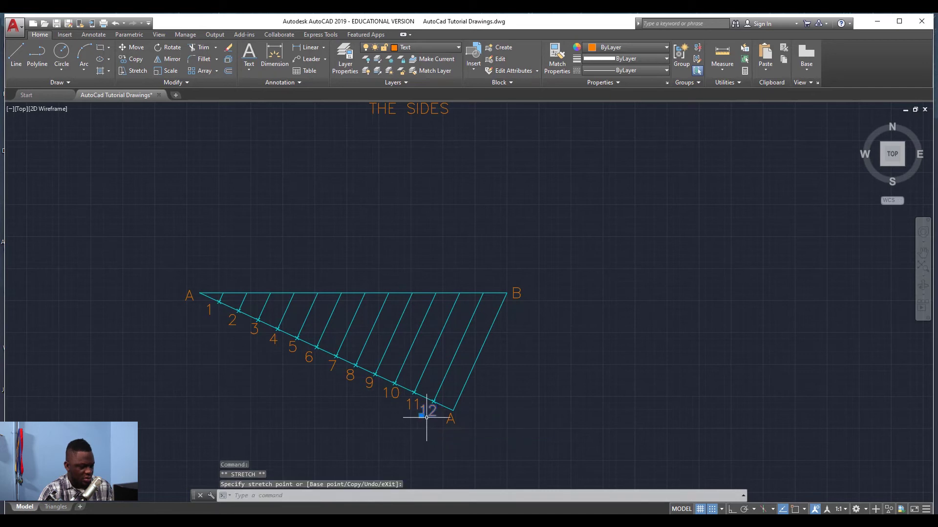
{"action": "key", "text": "Escape"}
Step: Renumber the last label, at the lower end of the slanted line, as 13 and finish text editing
{"action": "left_click", "coordinate": [449, 421]}
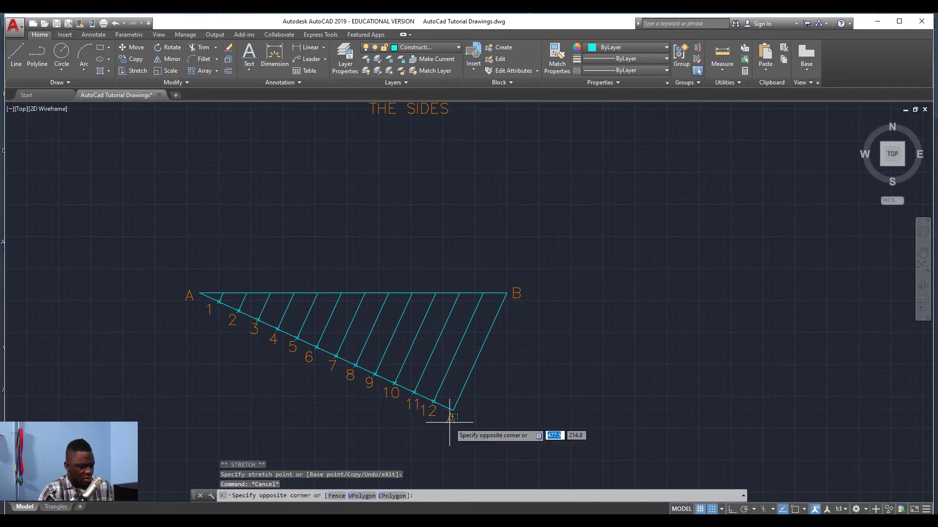
{"action": "double_click", "coordinate": [451, 420]}
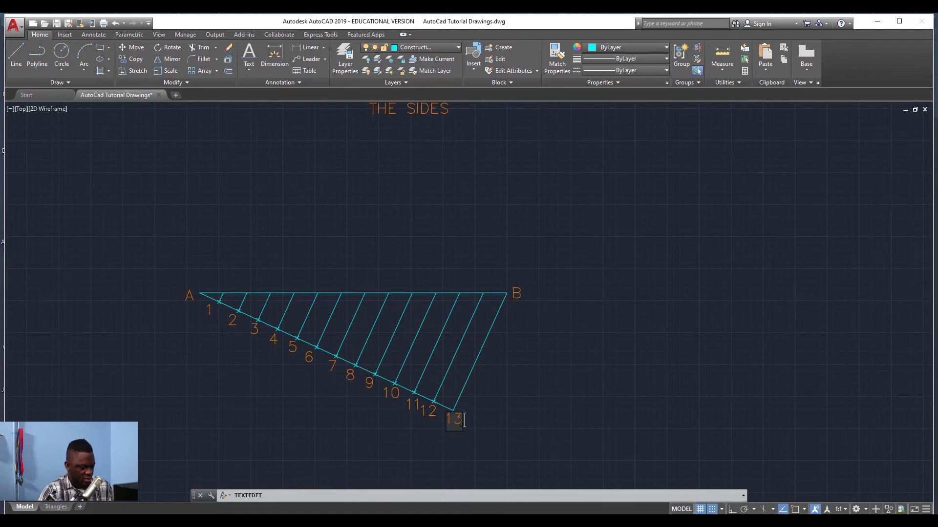
{"action": "left_click", "coordinate": [461, 430]}
{"action": "key", "text": "Escape"}
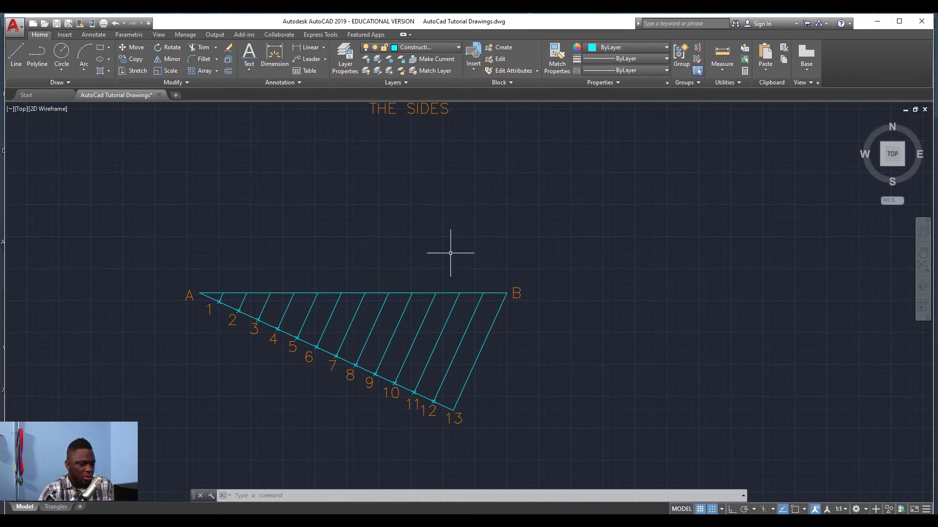
Step: Turn on object snap and place a point on line AB where the parallel line from division 4 meets it
{"action": "middle_click_drag", "start_coordinate": [468, 246], "coordinate": [458, 277]}
{"action": "scroll", "coordinate": [513, 252], "scroll_direction": "up", "scroll_amount": 2}
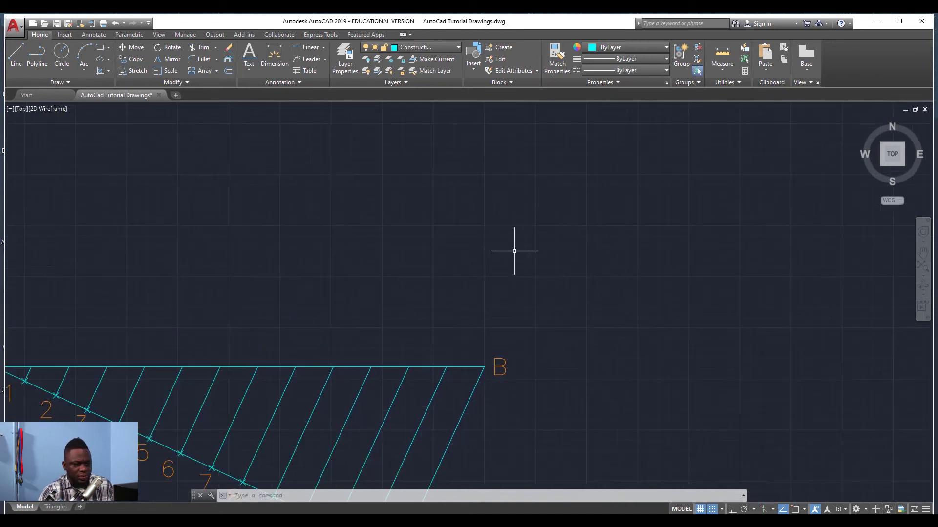
{"action": "scroll", "coordinate": [552, 246], "scroll_direction": "down", "scroll_amount": 2}
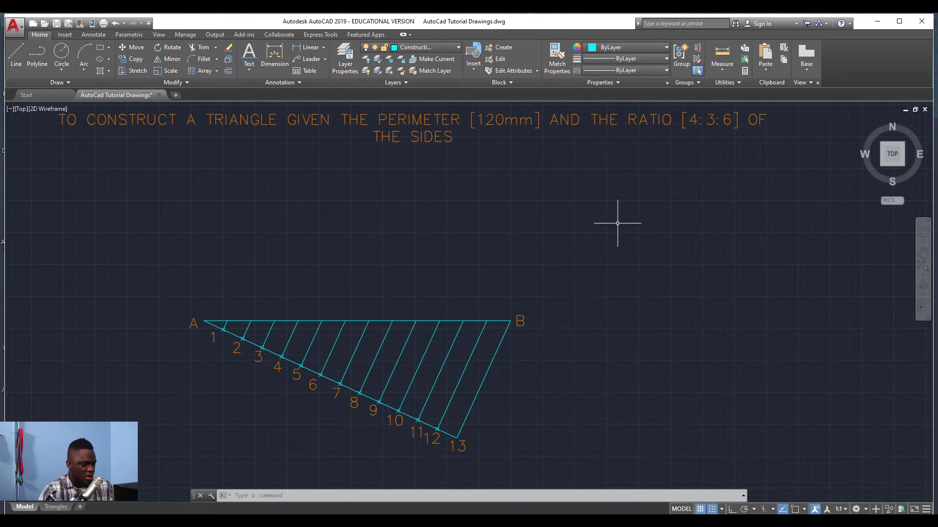
{"action": "key", "text": "Return"}
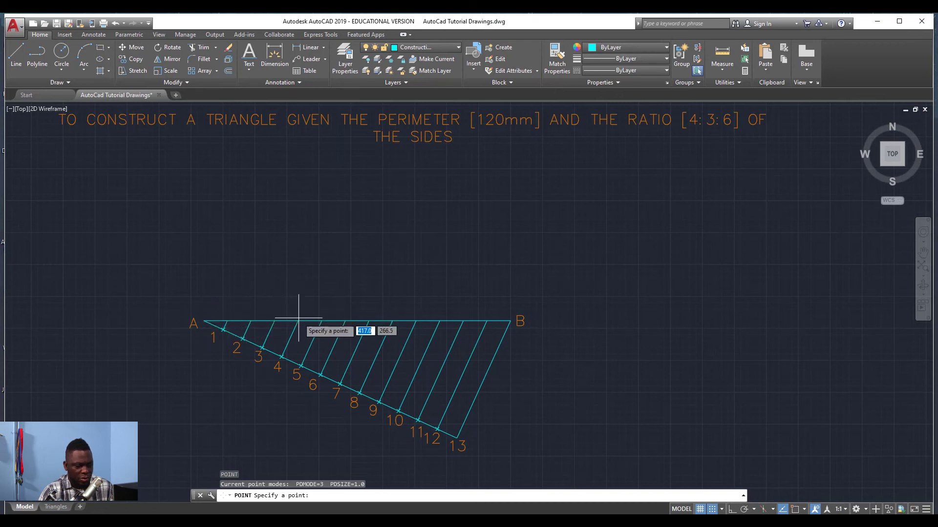
{"action": "left_click", "coordinate": [795, 509]}
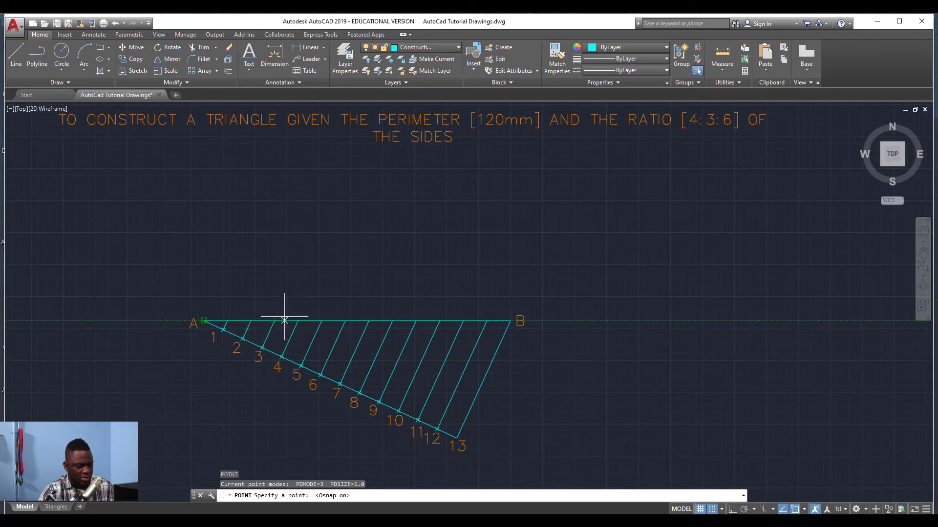
{"action": "left_click", "coordinate": [300, 321]}
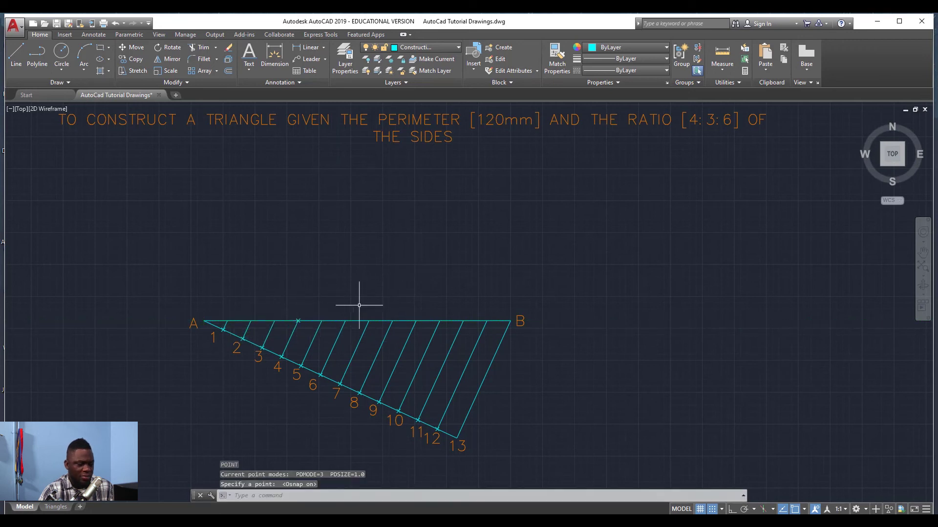
{"action": "left_click", "coordinate": [296, 315]}
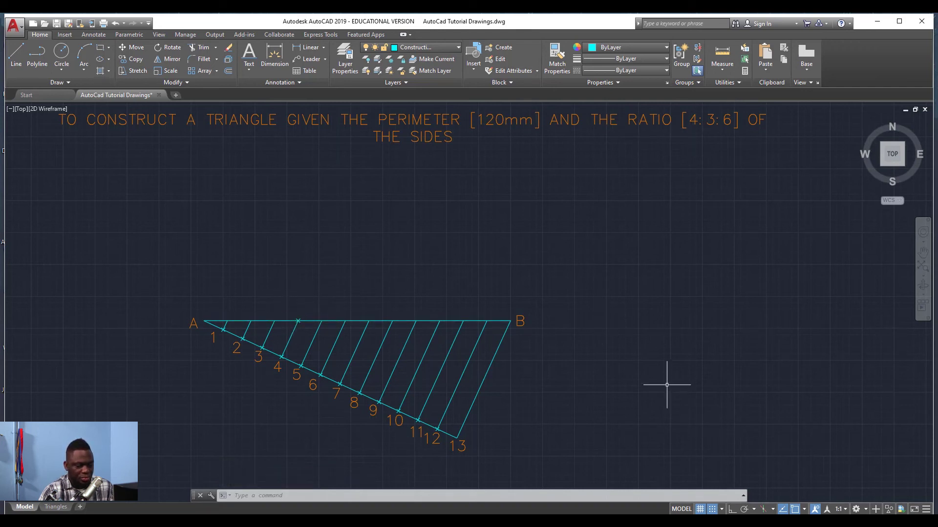
Step: Place a second point on line AB where the parallel line from division 7 meets it
{"action": "key", "text": "Return"}
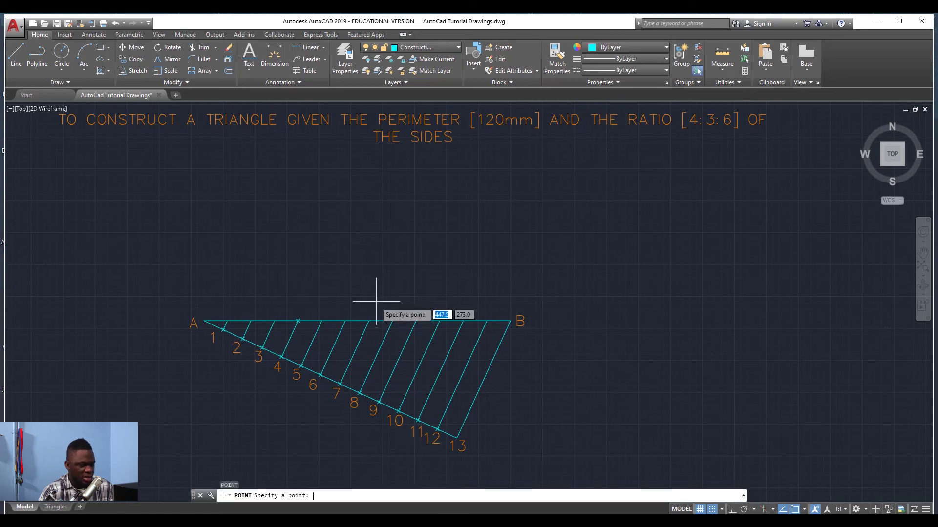
{"action": "left_click", "coordinate": [298, 321]}
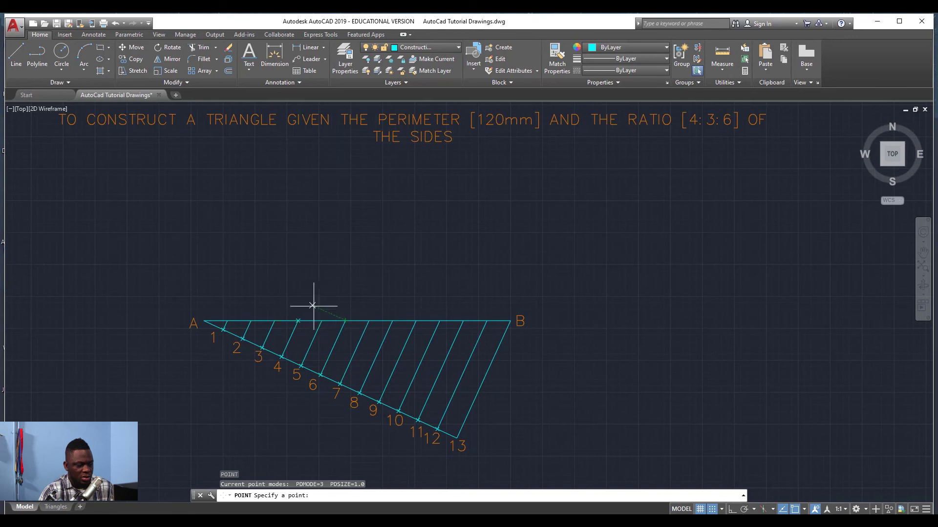
{"action": "left_click", "coordinate": [369, 321]}
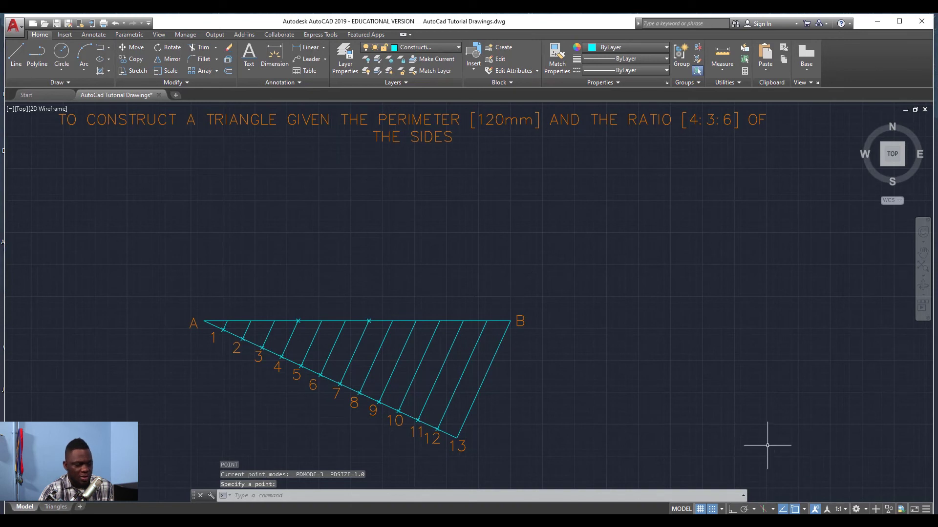
{"action": "key", "text": "Return"}
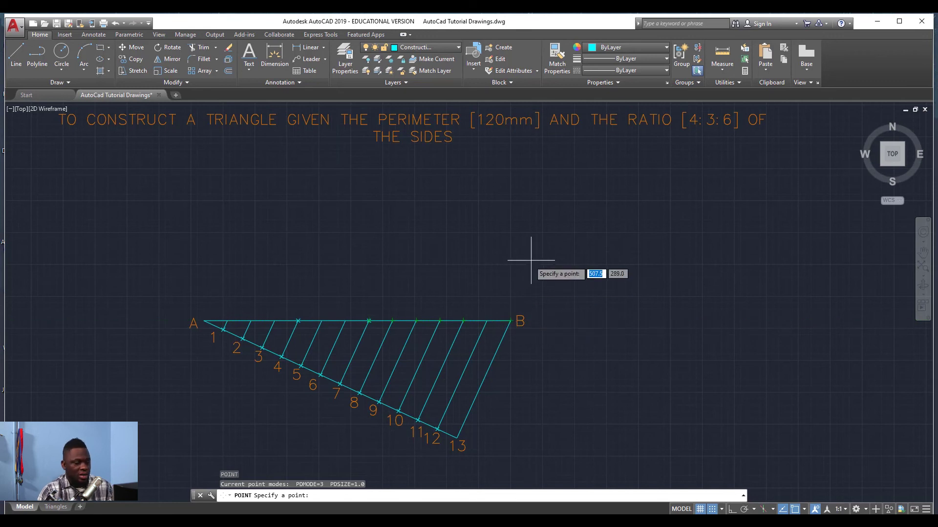
{"action": "key", "text": "Escape"}
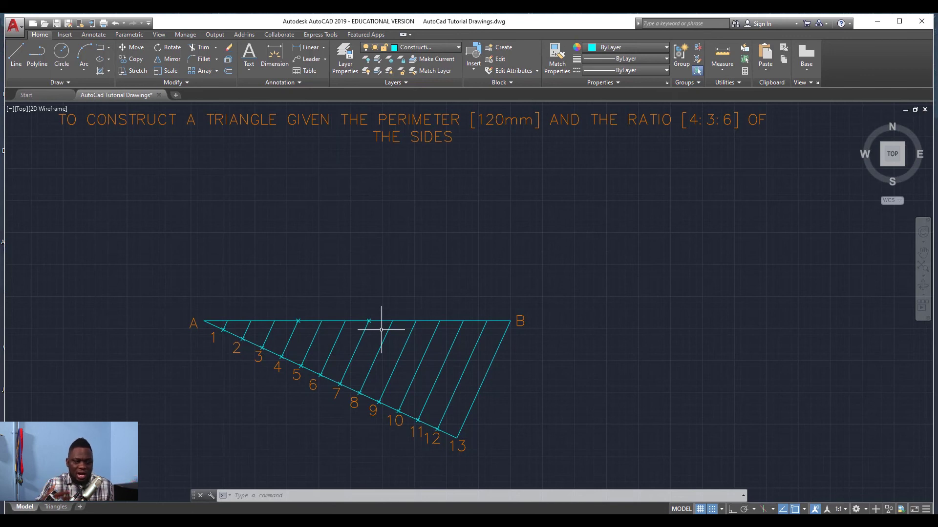
Step: Draw an arc centred on the point at division 4 of AB, starting at A and sweeping over past the top
{"action": "left_click", "coordinate": [84, 54]}
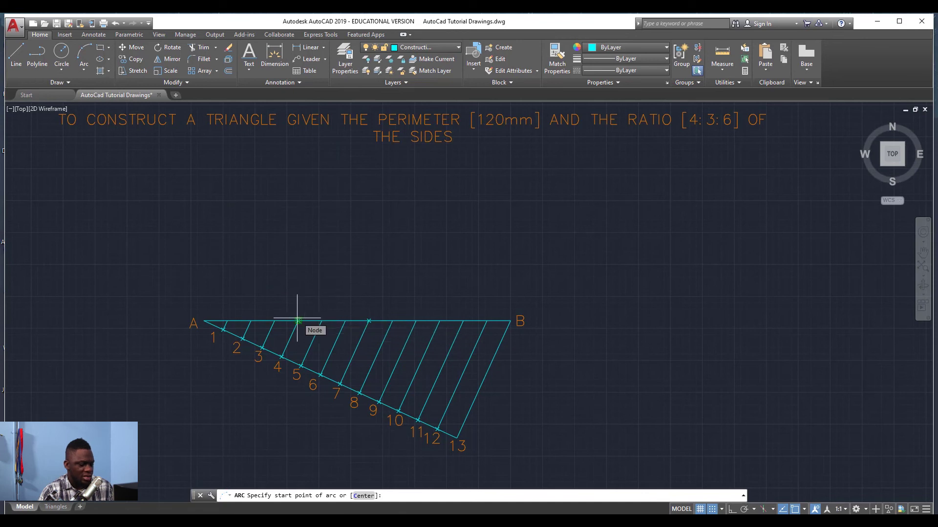
{"action": "left_click", "coordinate": [361, 496]}
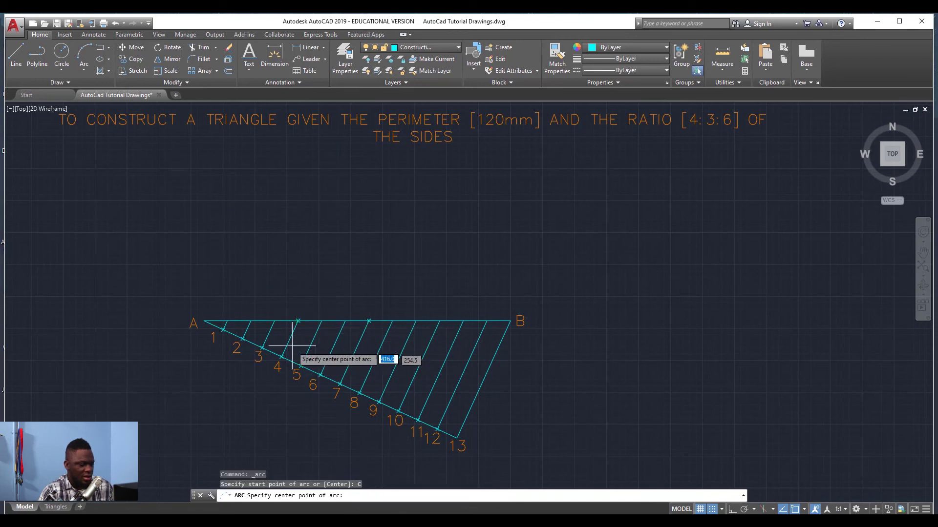
{"action": "left_click", "coordinate": [298, 320]}
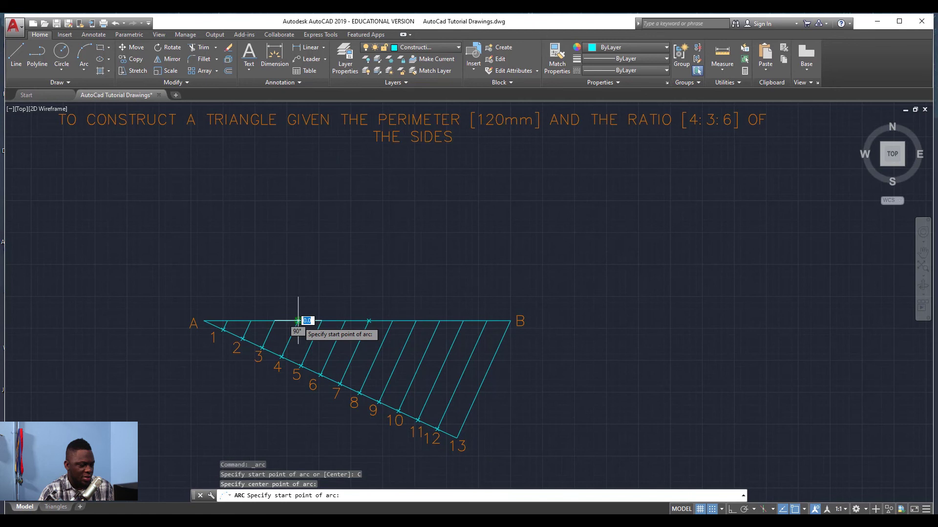
{"action": "left_click", "coordinate": [204, 321]}
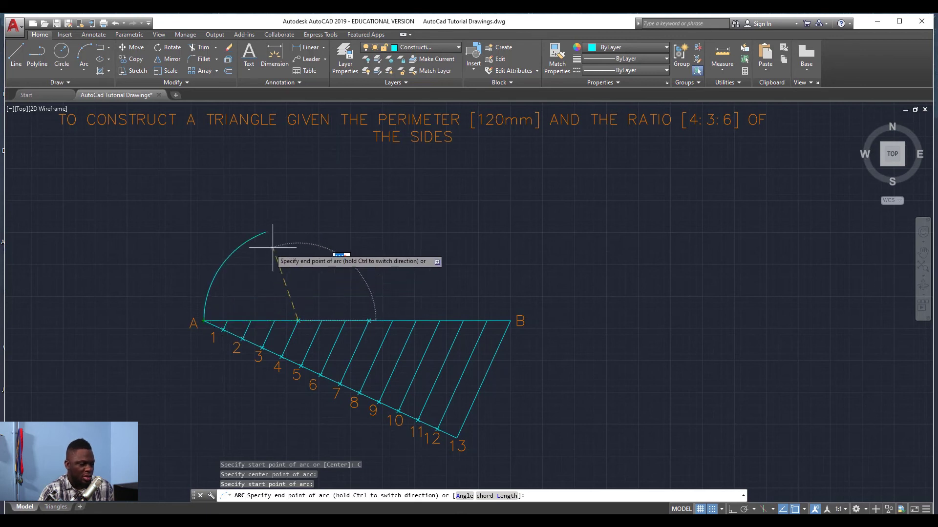
{"action": "left_click", "coordinate": [329, 237]}
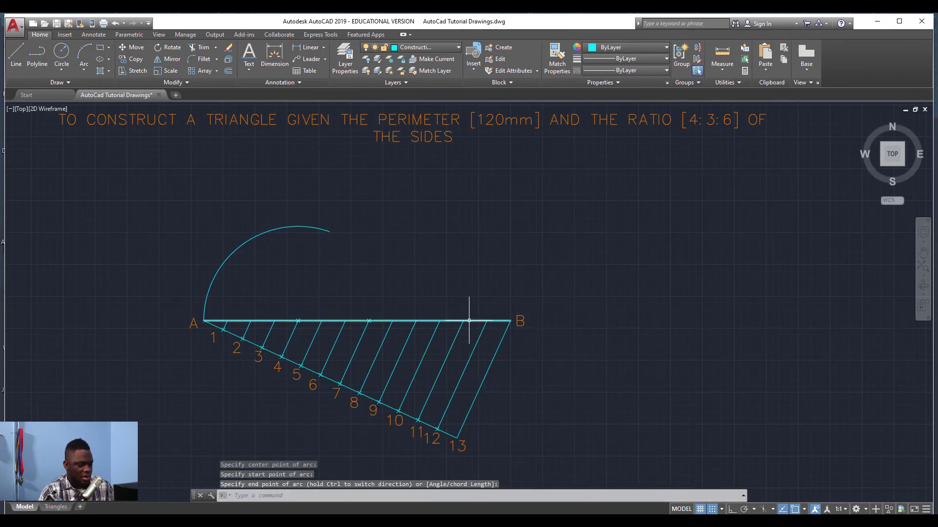
Step: Draw an arc centred on the point at division 7 of AB, from B over the top and across the first arc
{"action": "key", "text": "Return"}
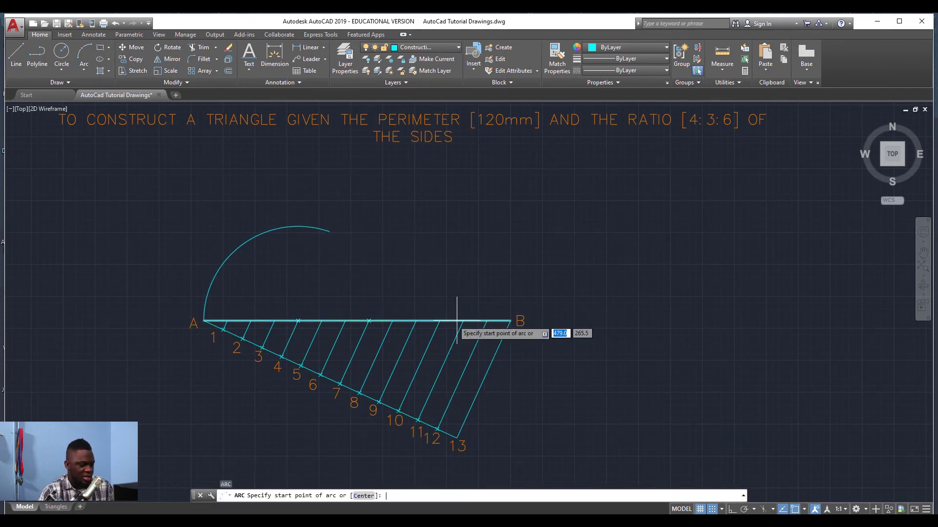
{"action": "left_click", "coordinate": [358, 495]}
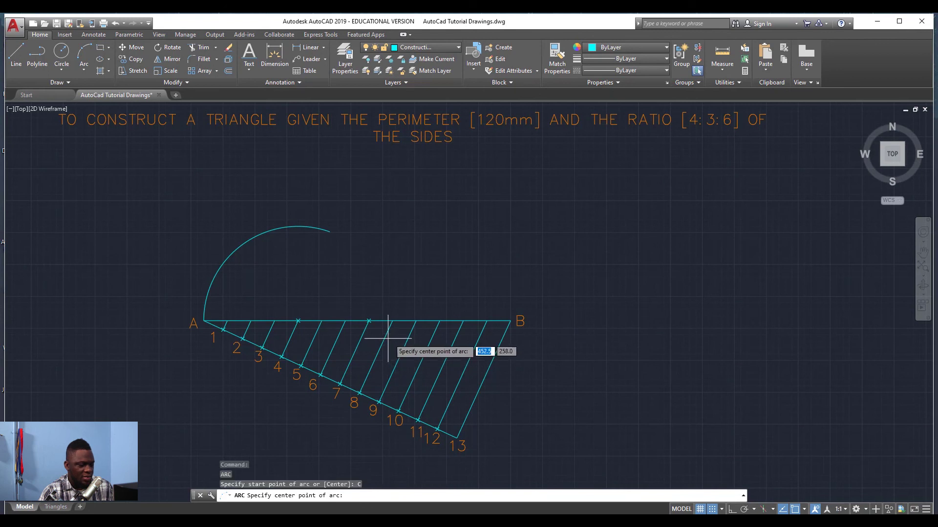
{"action": "left_click", "coordinate": [369, 320]}
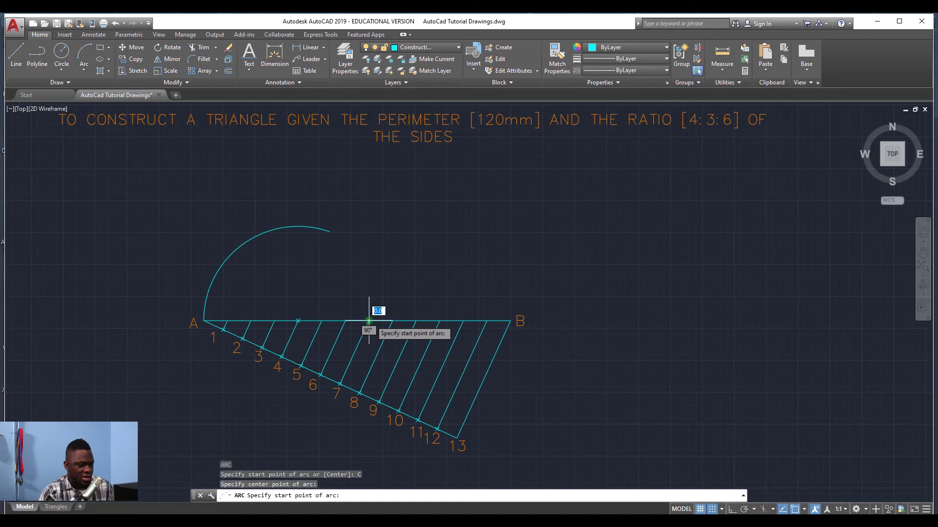
{"action": "left_click", "coordinate": [511, 320]}
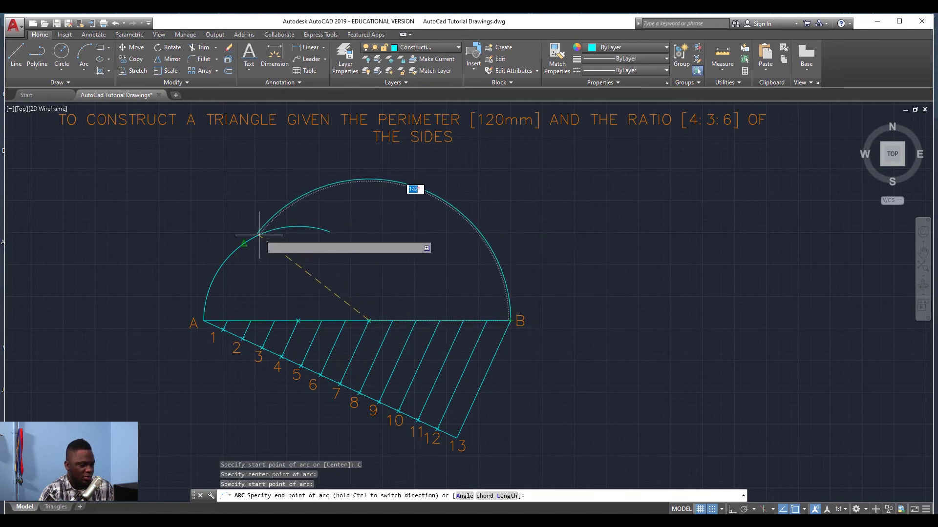
{"action": "left_click", "coordinate": [238, 288]}
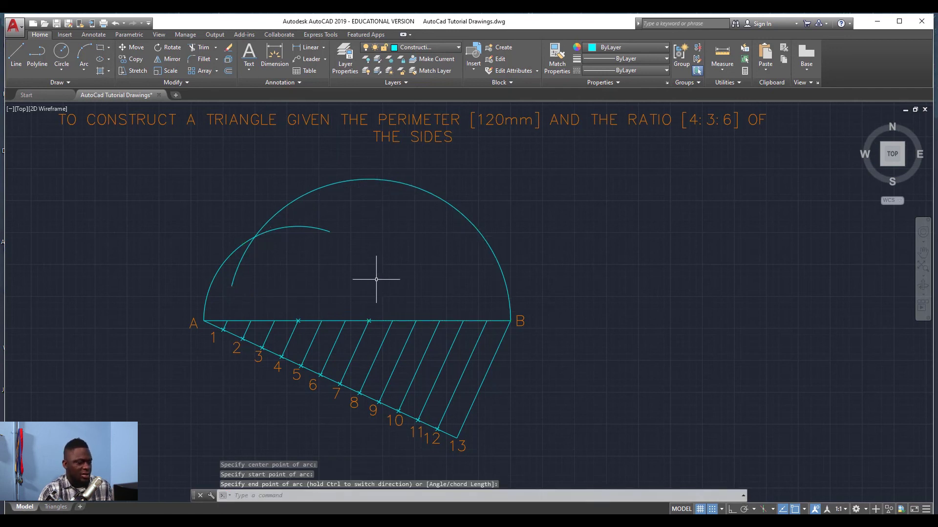
{"action": "key", "text": "Escape"}
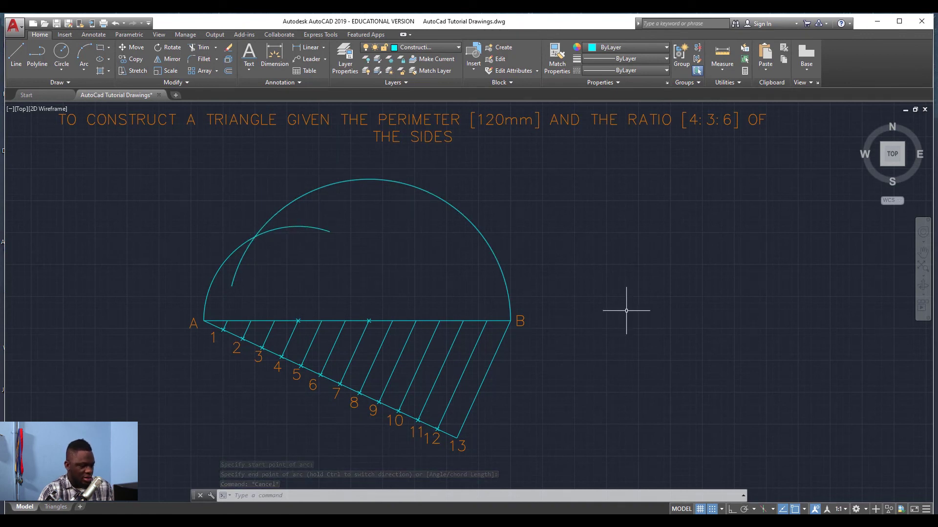
Step: Copy label B and paste the copy just above and left of the intersection of the two arcs
{"action": "left_click", "coordinate": [520, 321]}
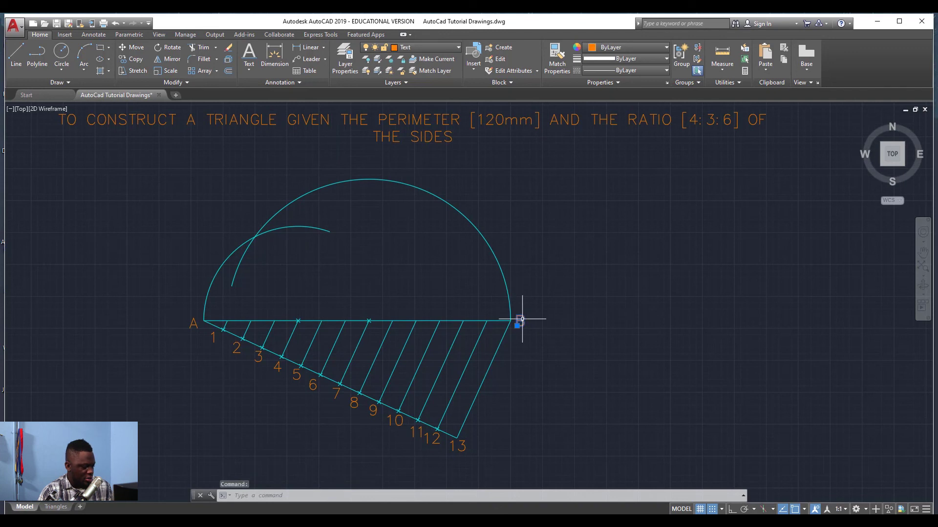
{"action": "key", "text": "ctrl+c"}
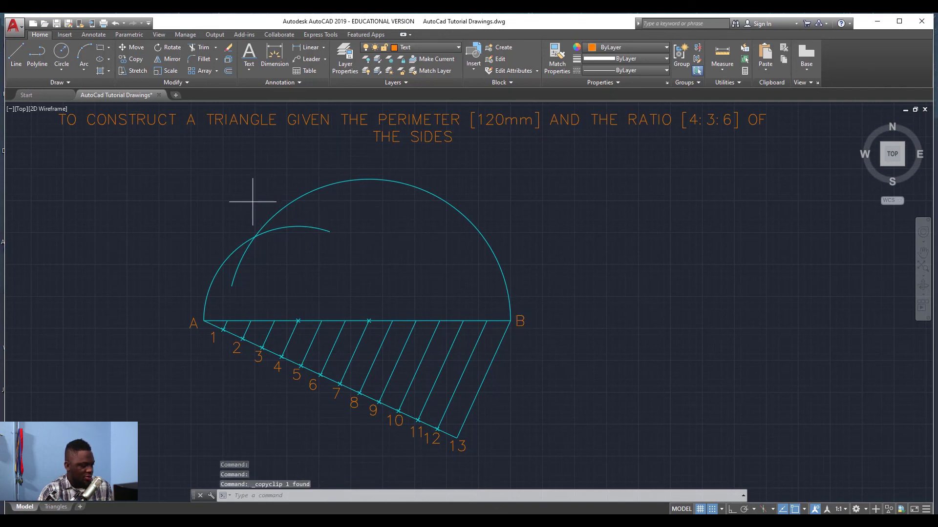
{"action": "key", "text": "ctrl+v"}
{"action": "left_click", "coordinate": [240, 227]}
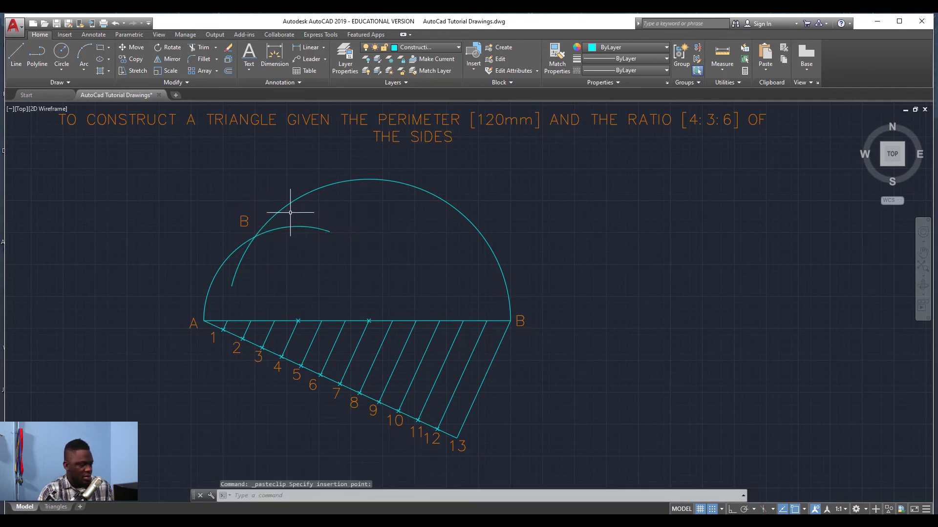
{"action": "key", "text": "Escape"}
Step: Change the copied label beside the arcs' intersection to C and finish text editing
{"action": "left_click", "coordinate": [249, 217]}
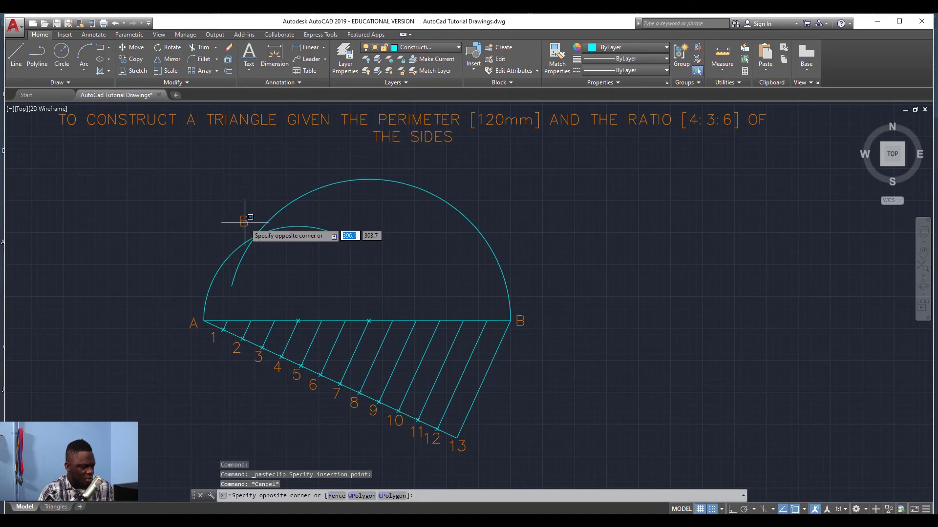
{"action": "left_click", "coordinate": [245, 210]}
{"action": "double_click", "coordinate": [244, 222]}
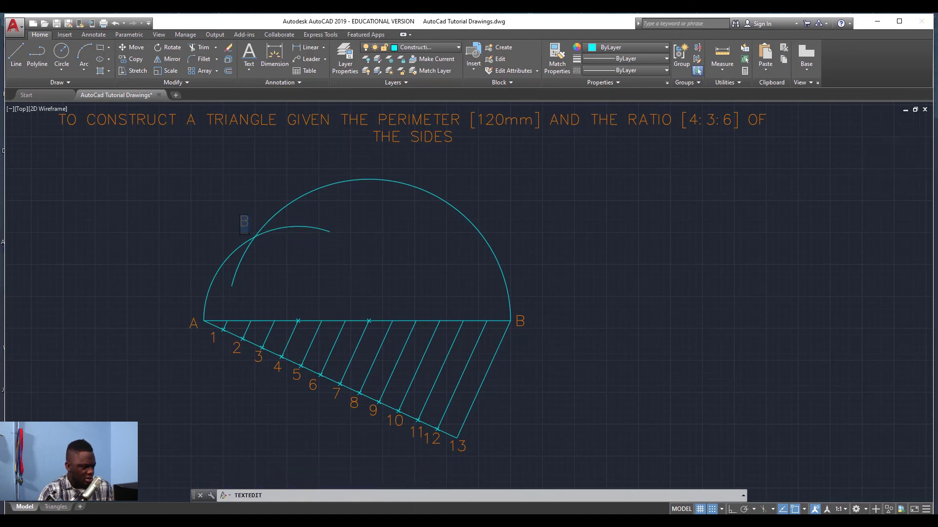
{"action": "type", "text": "C"}
{"action": "left_click", "coordinate": [323, 220]}
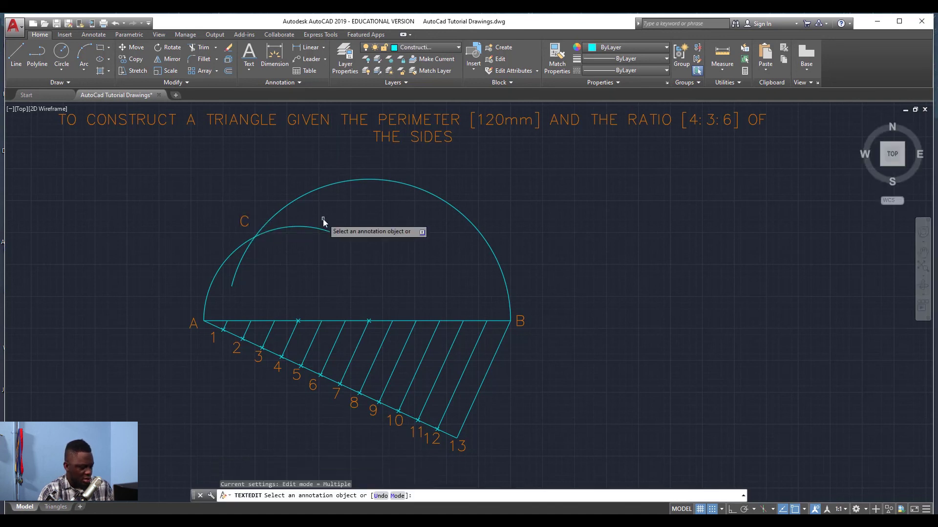
{"action": "key", "text": "Escape"}
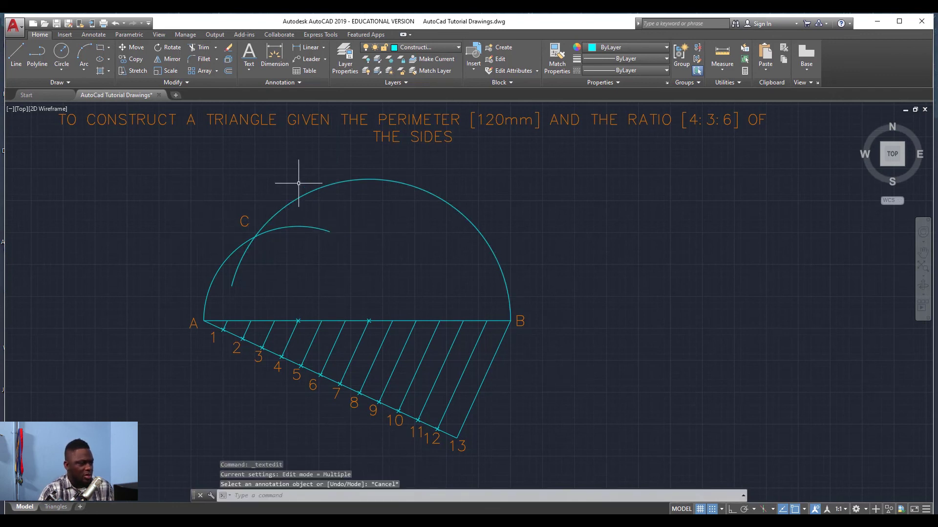
Step: On the Outline layer, draw a closed triangle from the arcs' intersection at C through the division points 4 and 7 on AB
{"action": "left_click", "coordinate": [423, 46]}
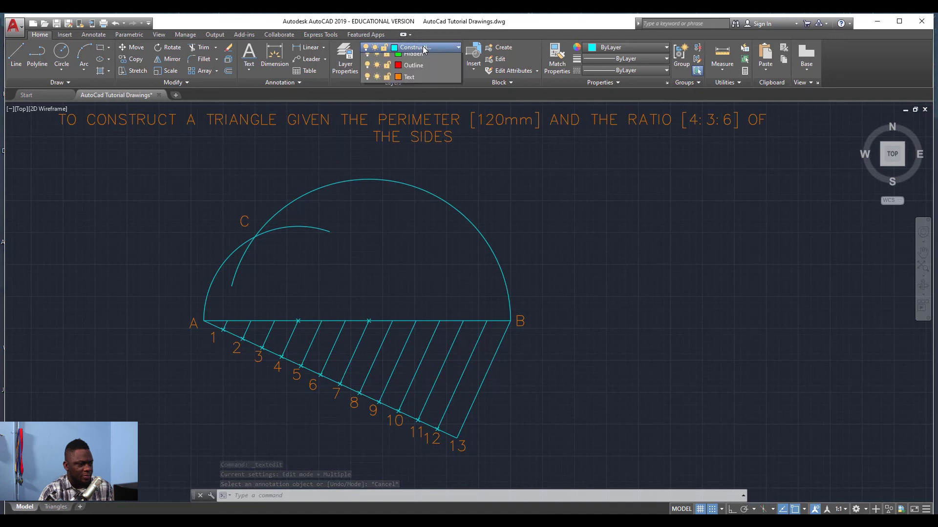
{"action": "left_click", "coordinate": [413, 65]}
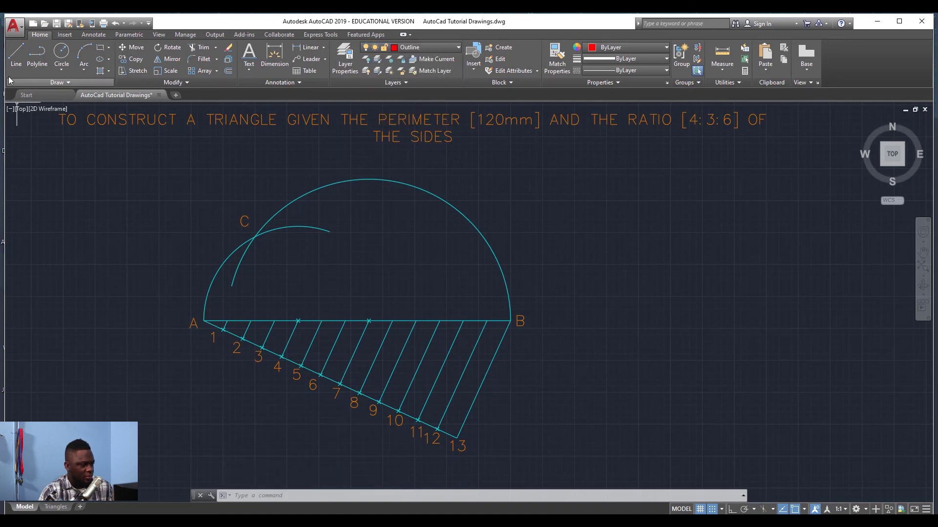
{"action": "left_click", "coordinate": [16, 54]}
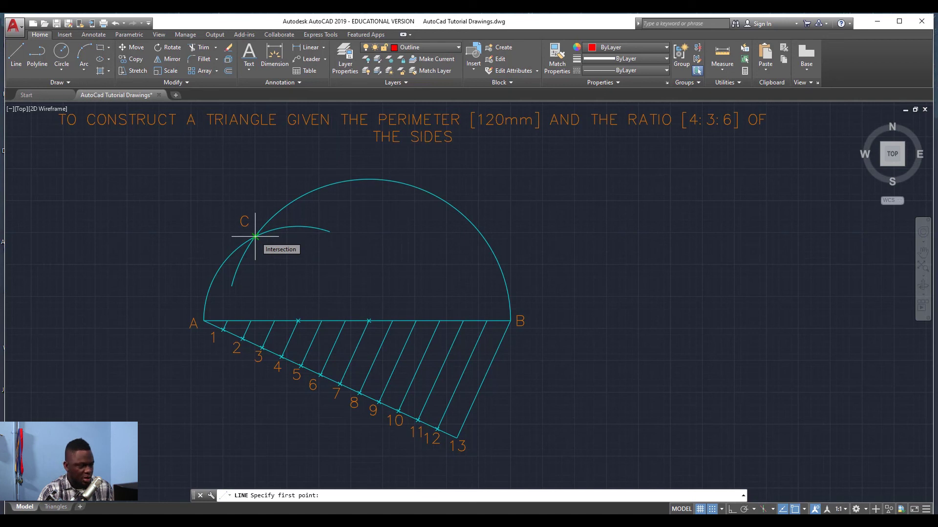
{"action": "left_click", "coordinate": [254, 236]}
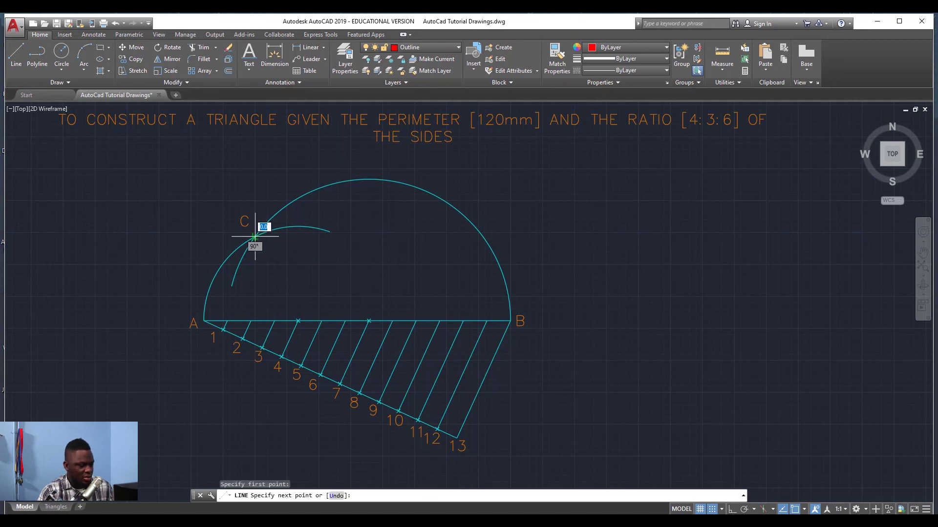
{"action": "left_click", "coordinate": [298, 321]}
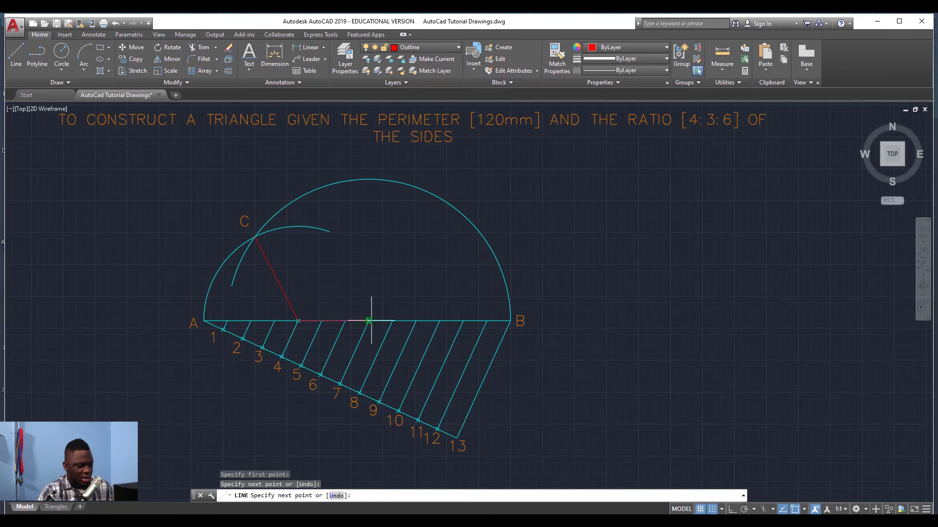
{"action": "left_click", "coordinate": [369, 321]}
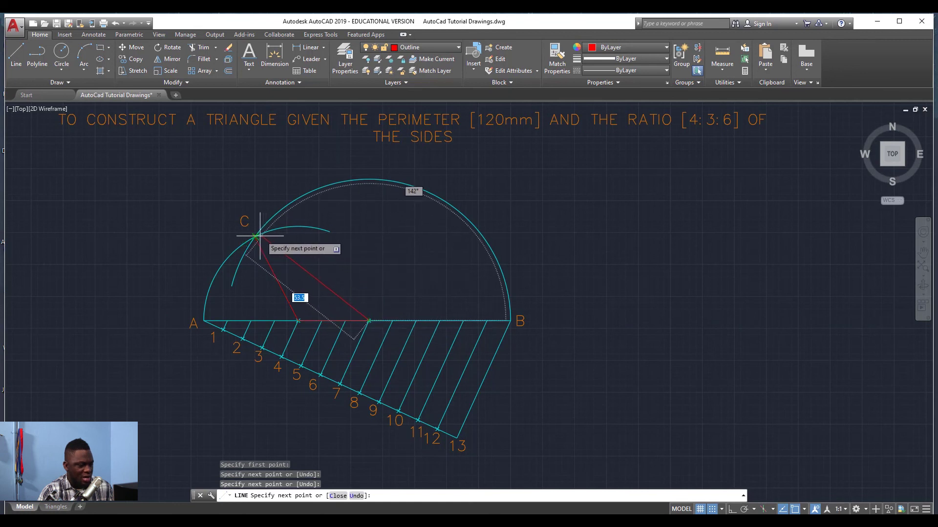
{"action": "type", "text": "c"}
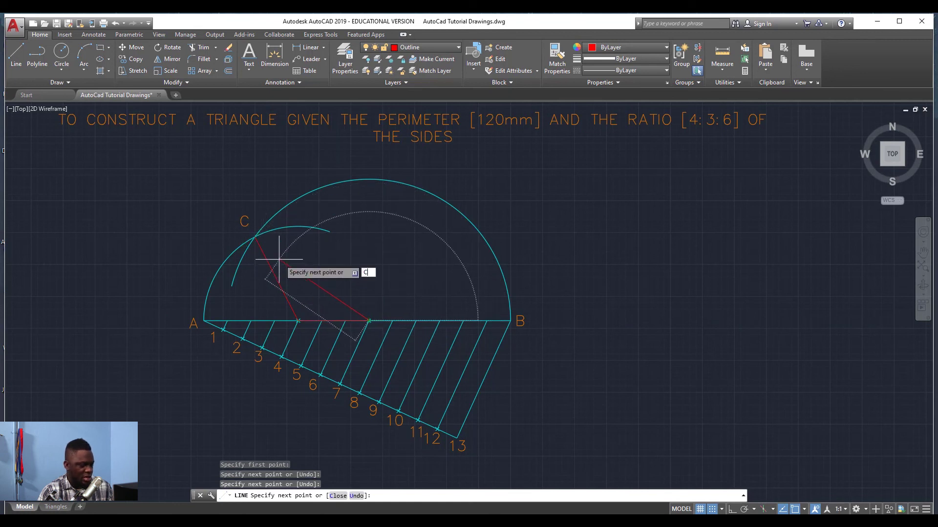
{"action": "key", "text": "Return"}
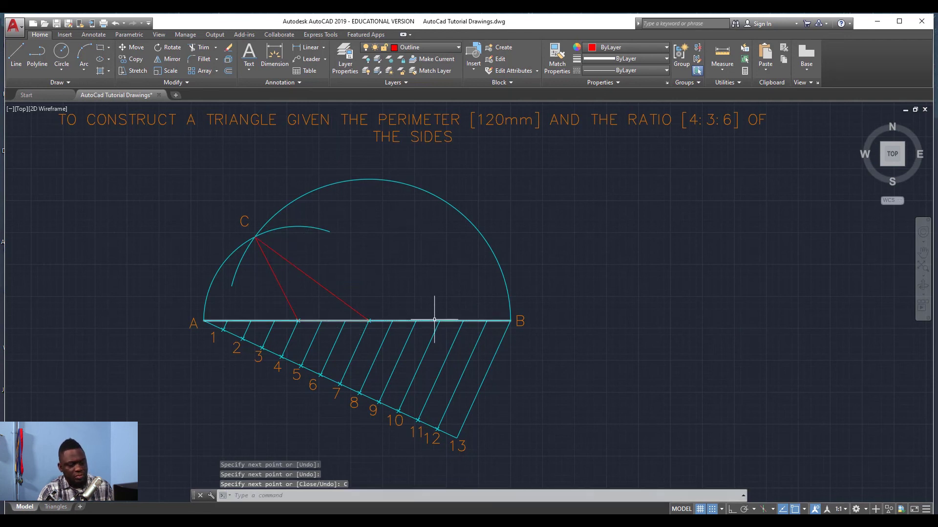
{"action": "key", "text": "Escape"}
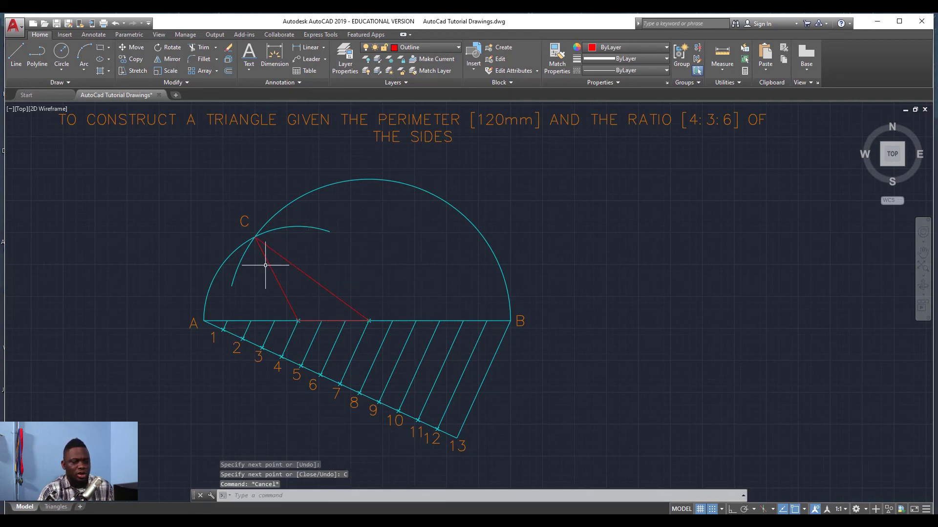